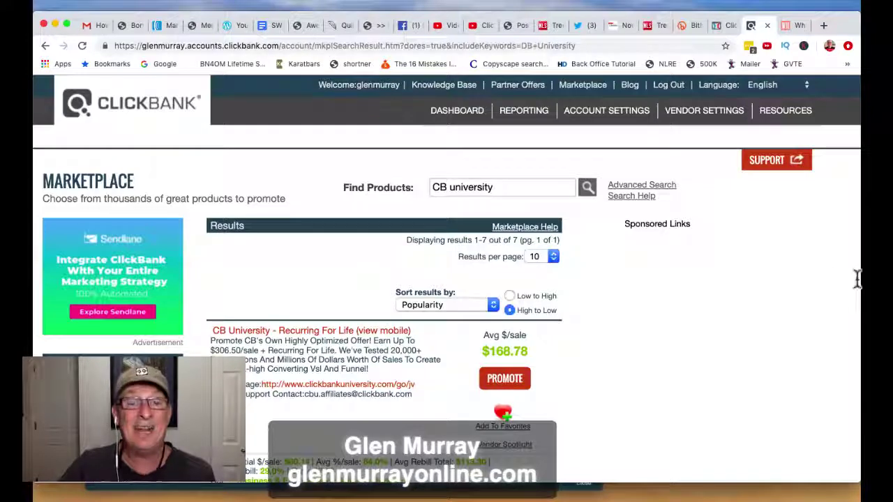
Generate a HopLink for the CB University offer using the Default landing page, then return to the marketplace results
click(504, 378)
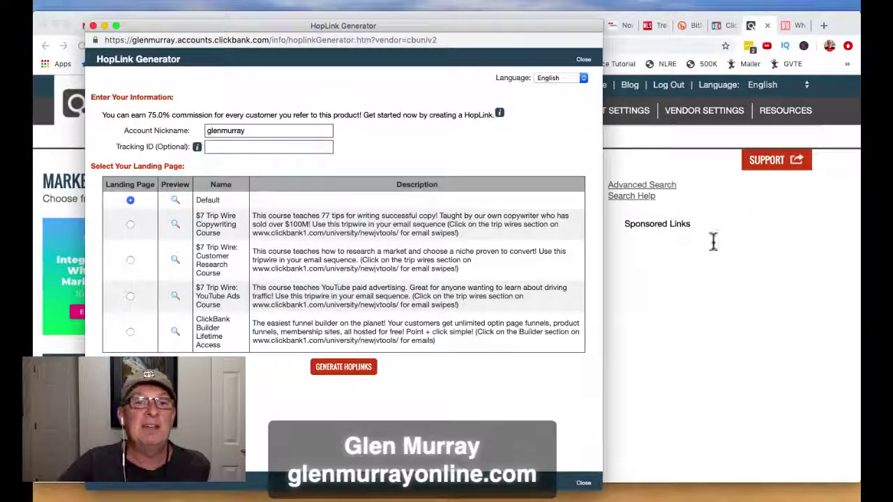
click(343, 367)
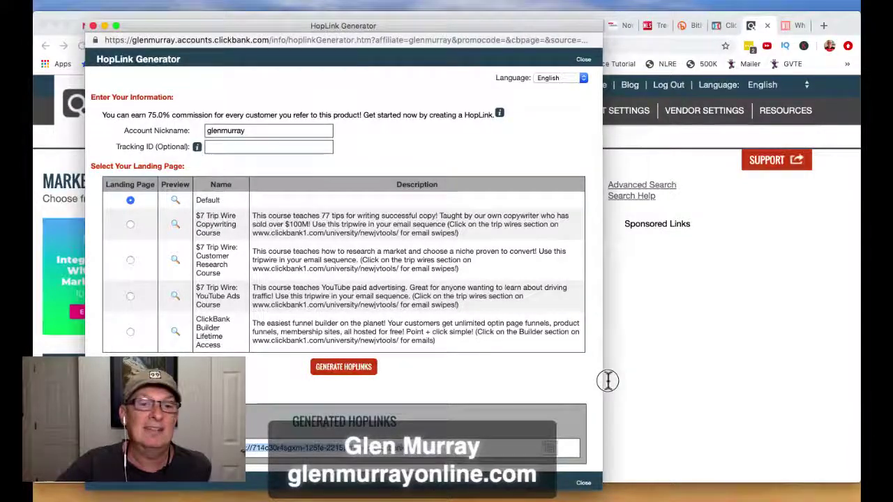
click(883, 380)
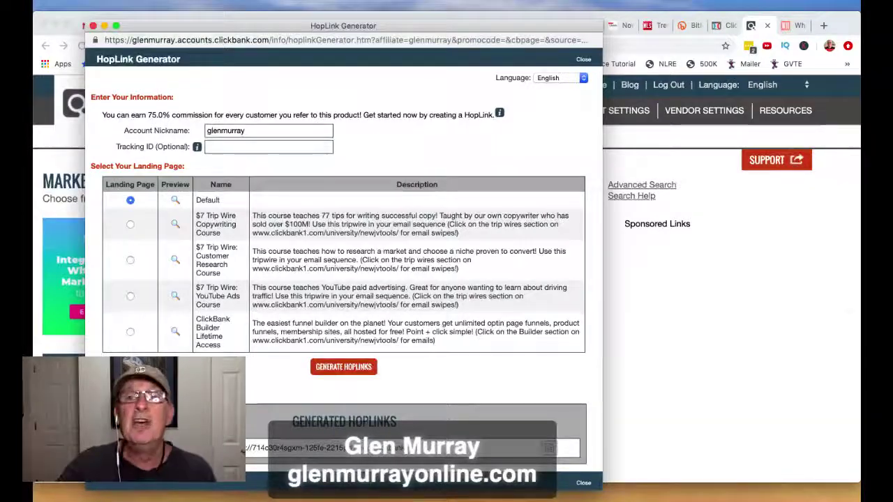
key(super+grave)
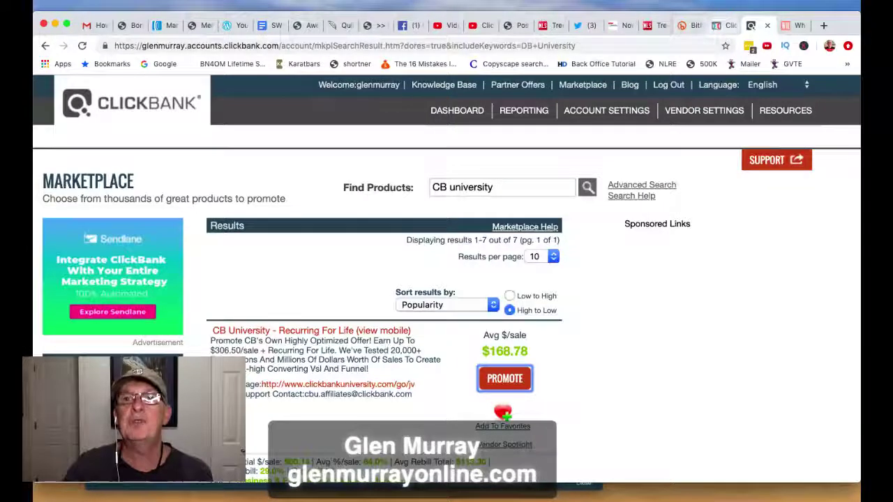
Switch to ClickFunnels, open the "Clickbank for beginners - 10k landing page" funnel's red opt-in page in the editor and show its pop-up
click(719, 25)
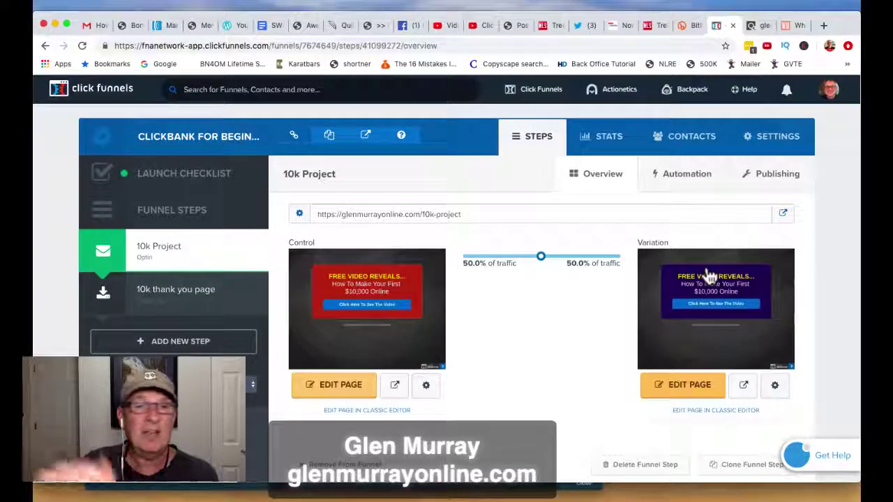
mouse_move(533, 89)
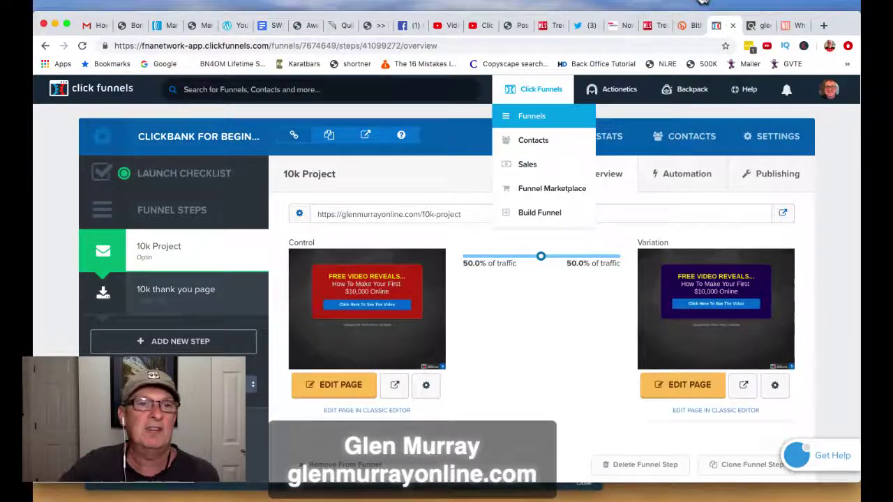
click(531, 116)
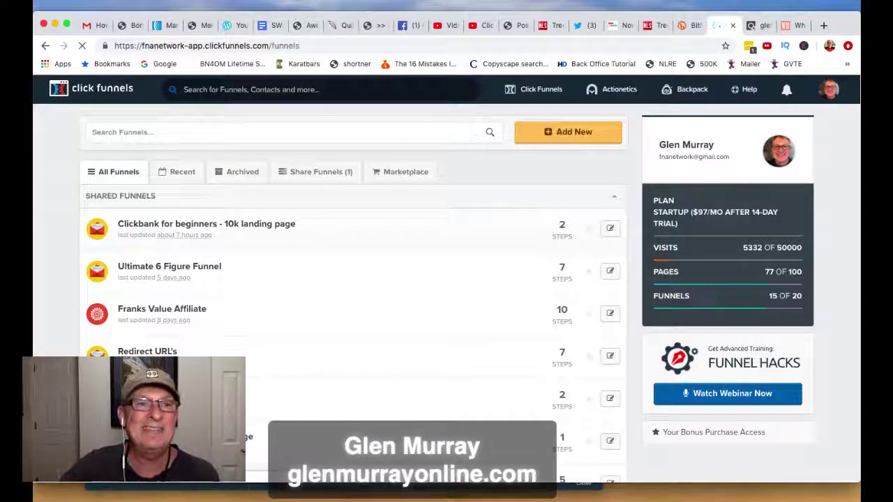
click(205, 223)
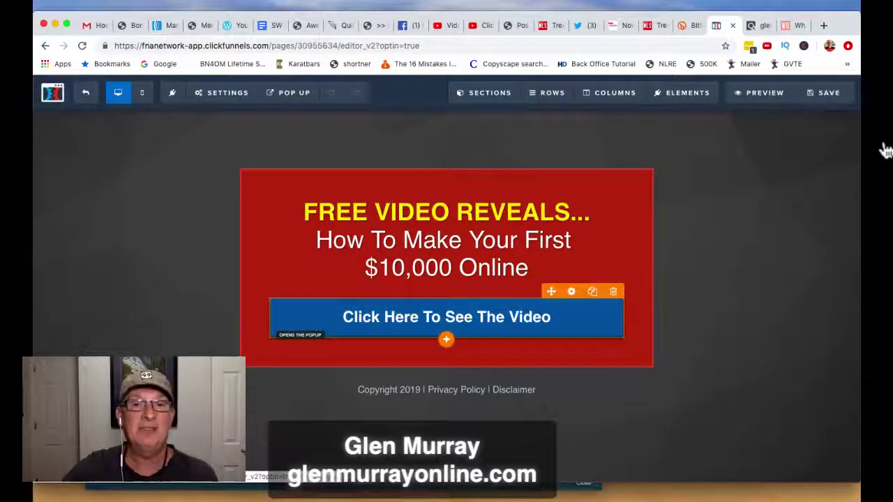
mouse_move(287, 93)
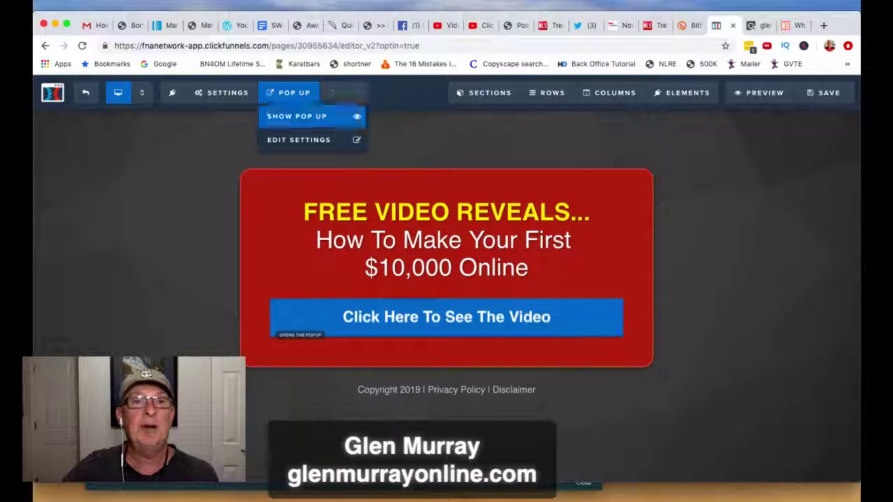
click(296, 116)
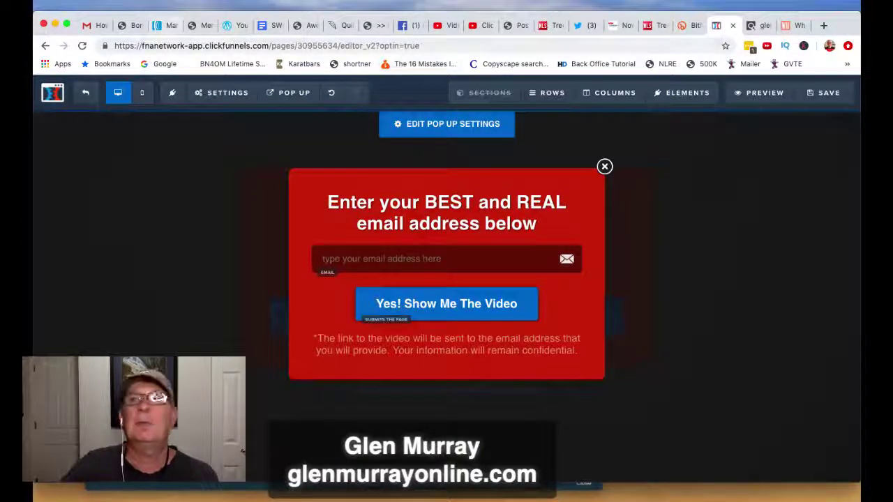
Switch to AWeber, start creating a new list and select the company website entry in its setup form
drag(167, 26, 657, 26)
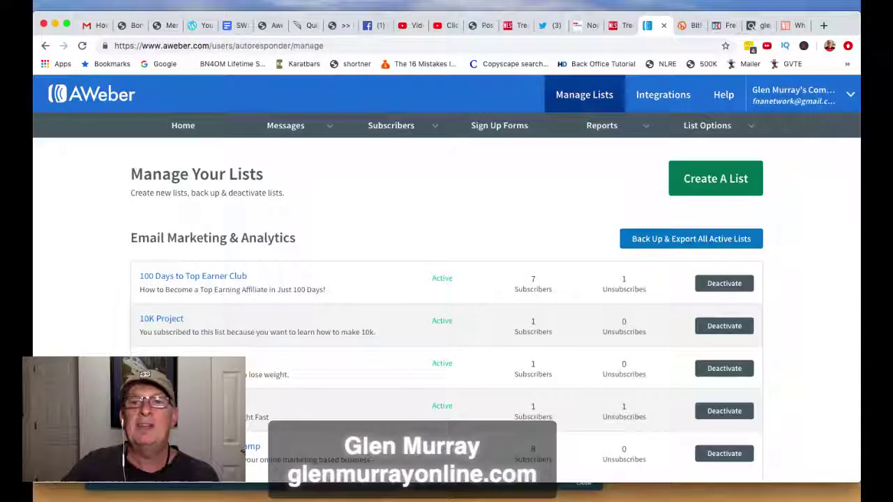
click(715, 178)
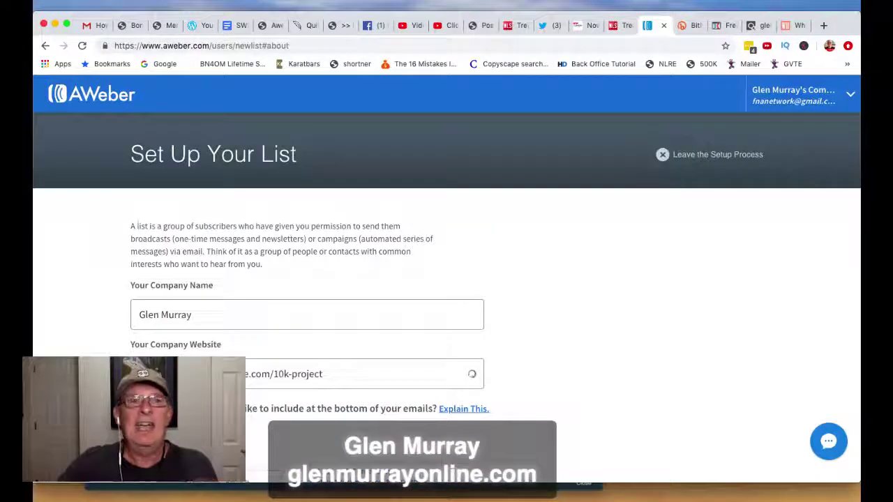
scroll(747, 296, down, 2)
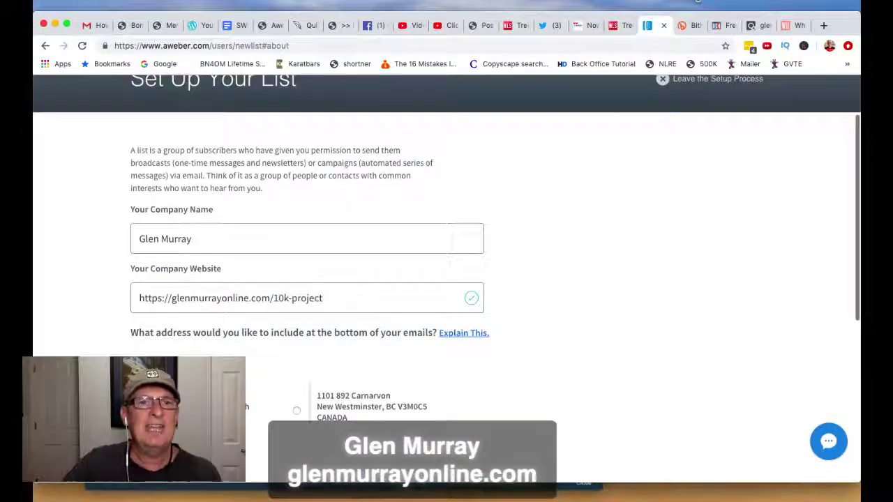
scroll(739, 103, down, 1)
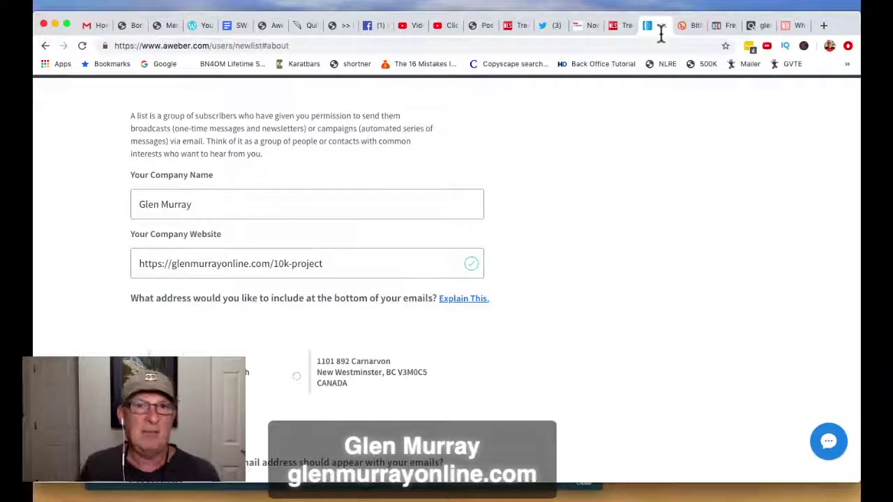
key(Tab)
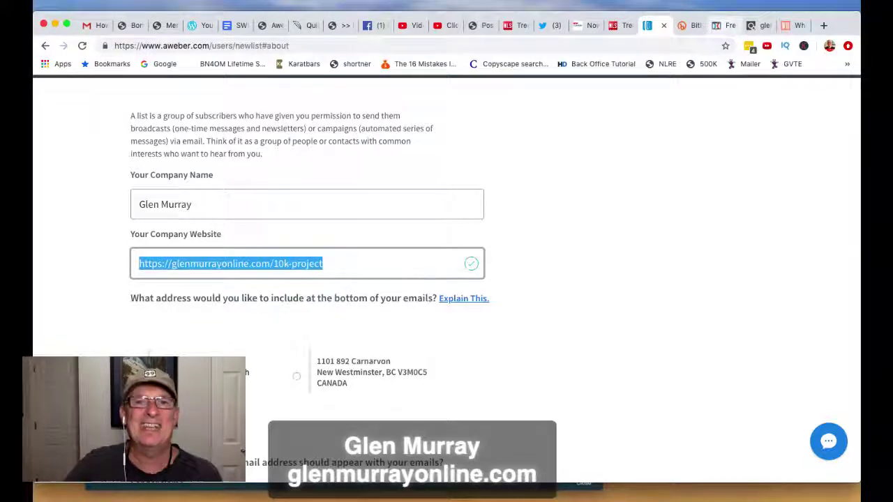
Return to ClickFunnels, close the opt-in pop-up, leave the page editor without saving and open the 10k Project step's publishing settings
click(725, 25)
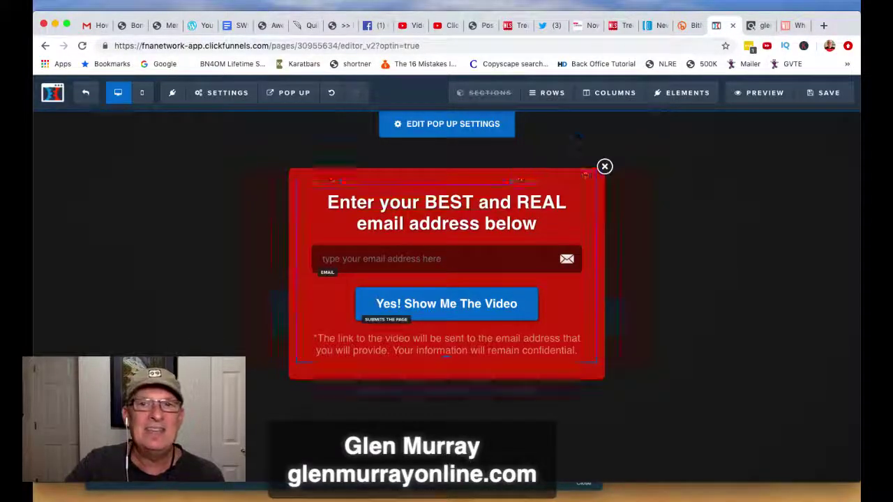
click(604, 166)
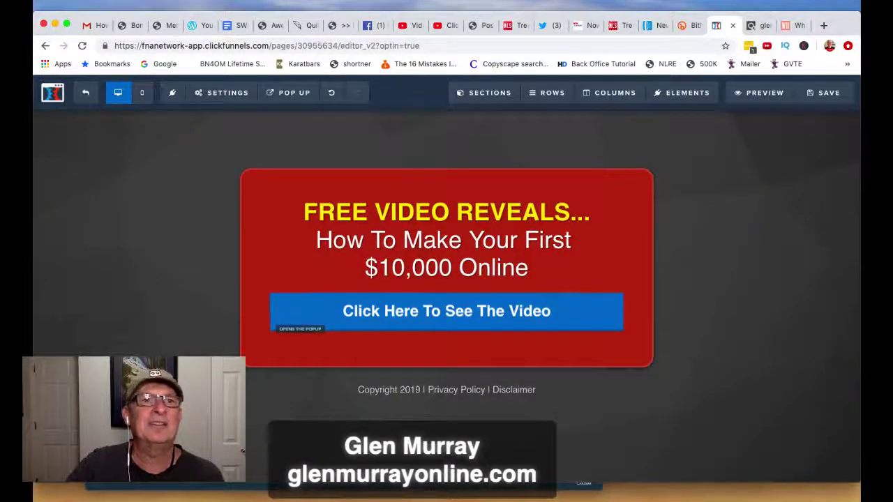
click(85, 92)
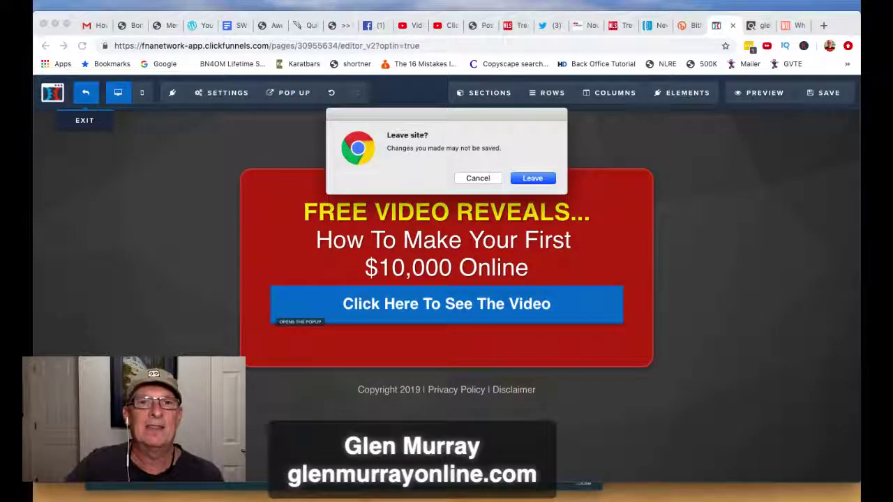
key(Return)
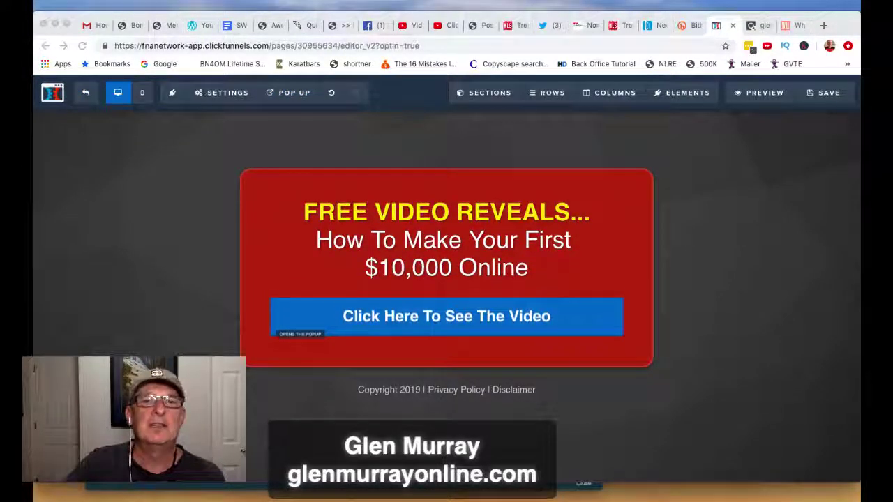
click(293, 93)
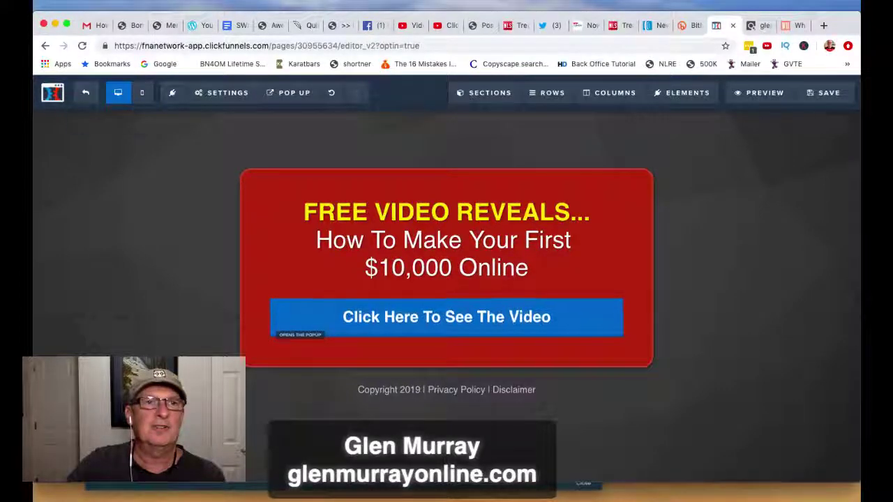
click(85, 94)
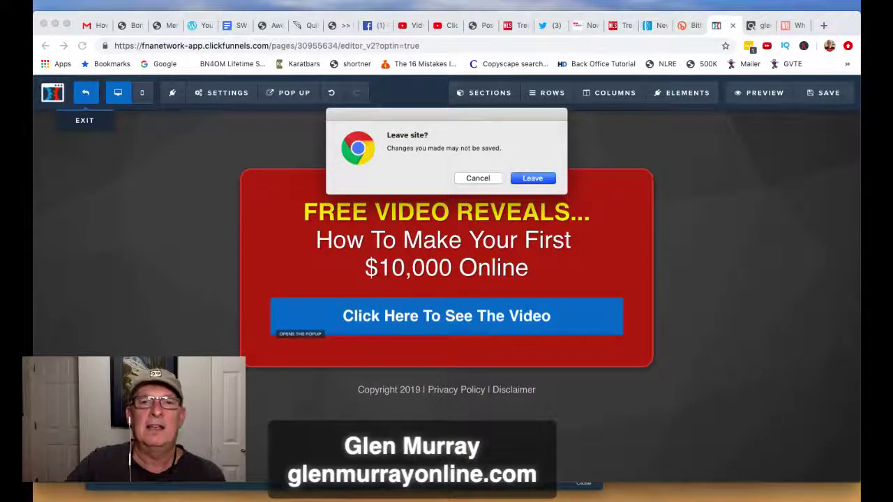
key(Return)
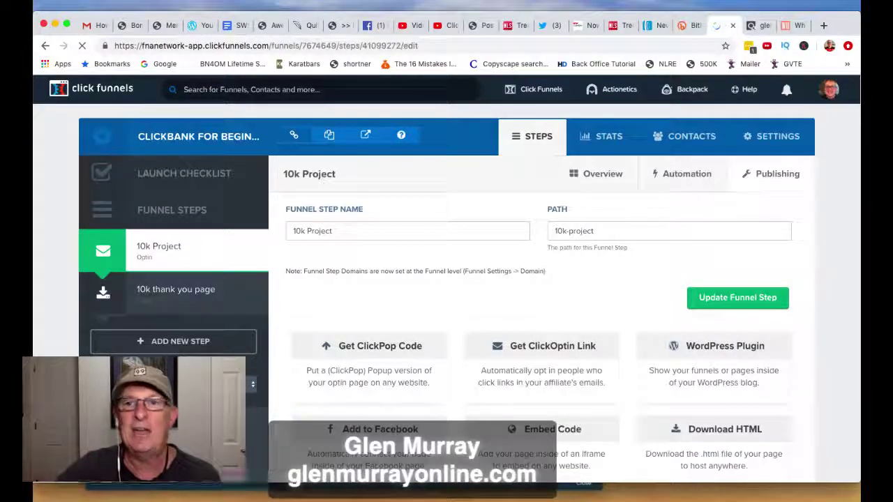
click(594, 230)
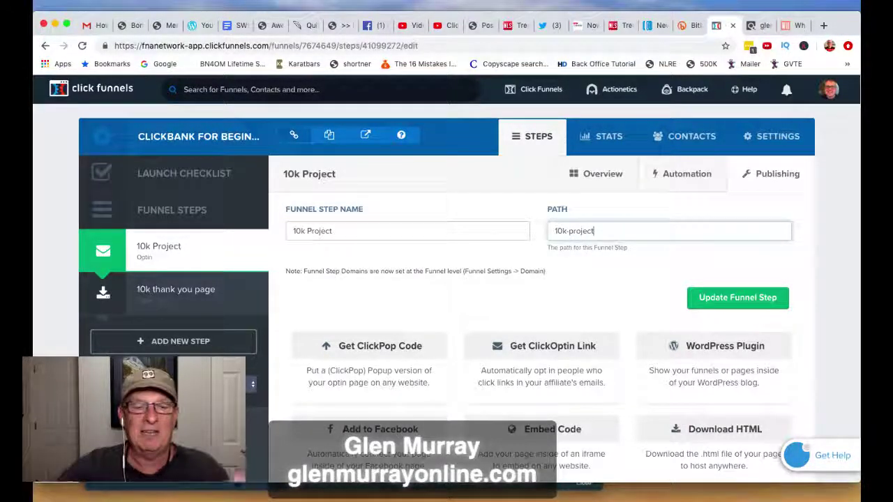
text(xxxxxxxk)
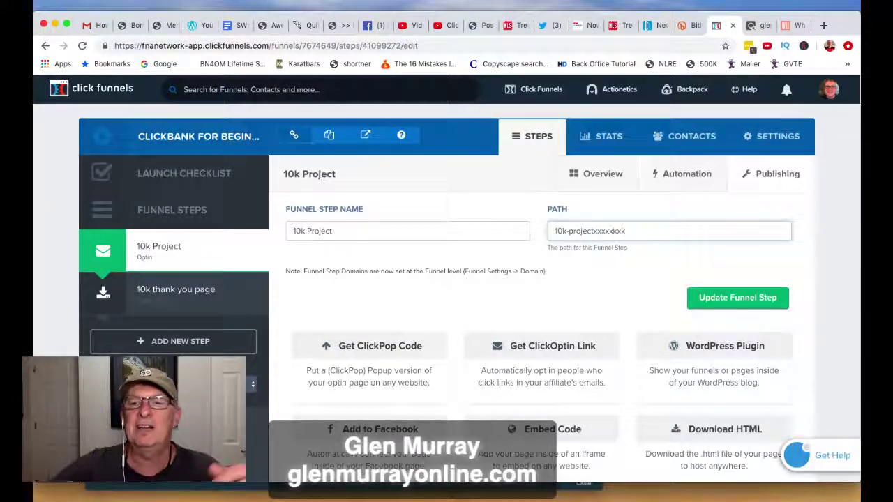
key(BackSpace)
key(BackSpace)
key(BackSpace)
key(BackSpace)
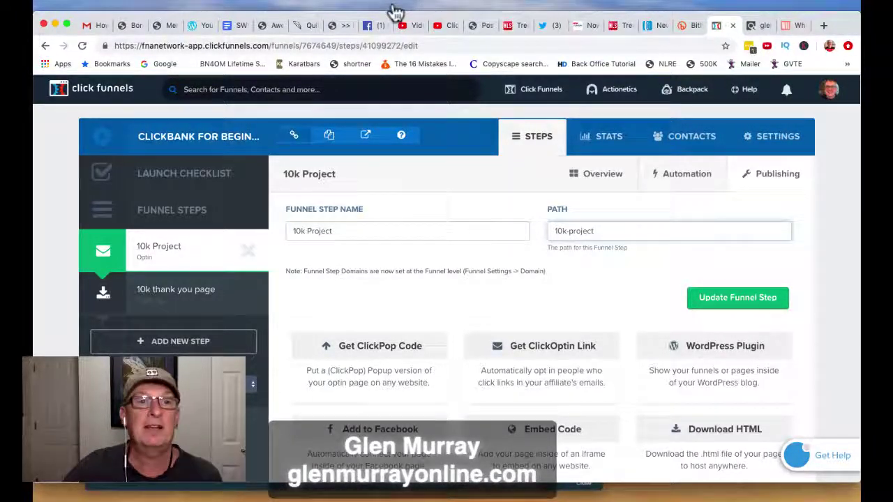
Copy the 10k Project step's page URL from its overview and use it as the company website in the AWeber list setup
click(159, 250)
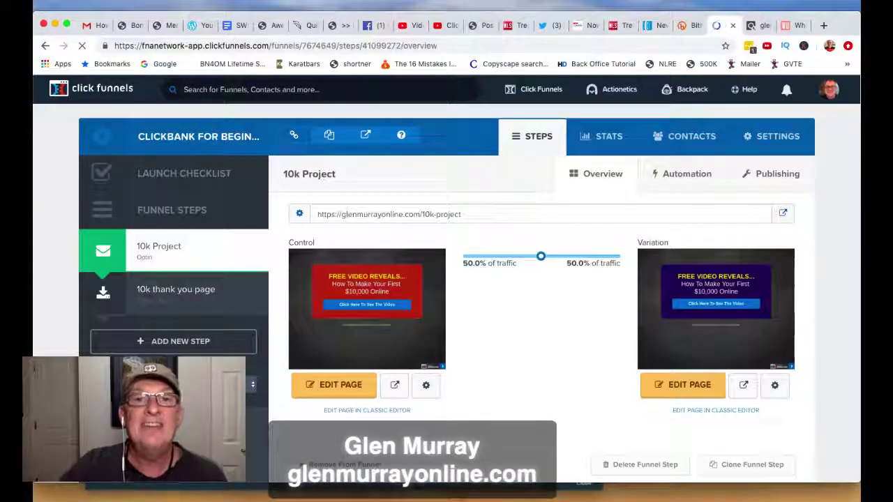
click(389, 214)
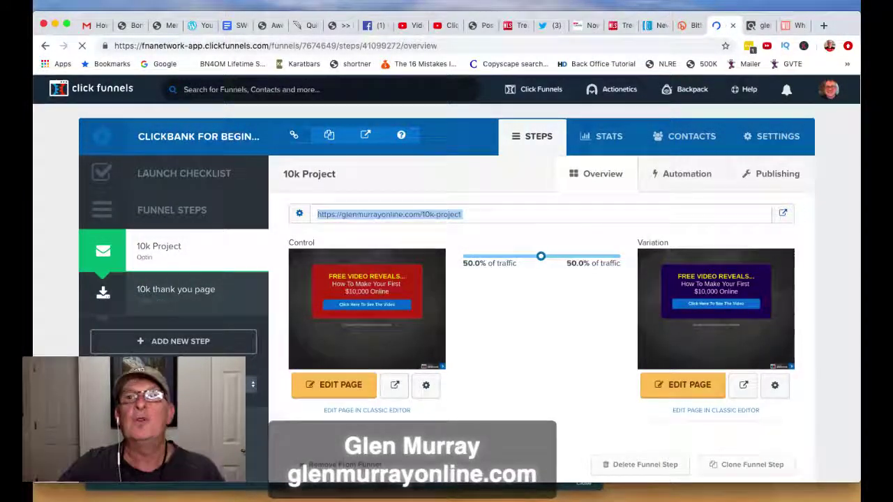
click(650, 26)
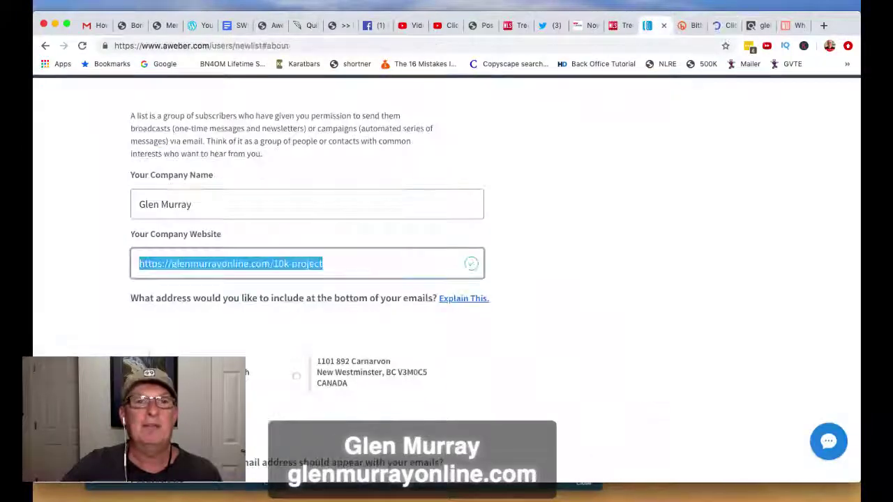
click(314, 263)
drag(324, 264, 138, 264)
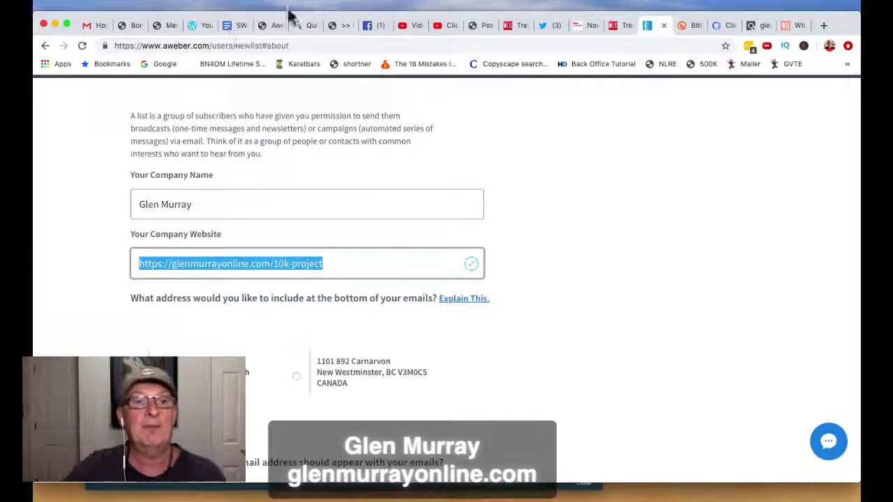
Review the company, mailing address and sender details in the list setup form, and proceed to the list description stage
scroll(668, 135, down, 5)
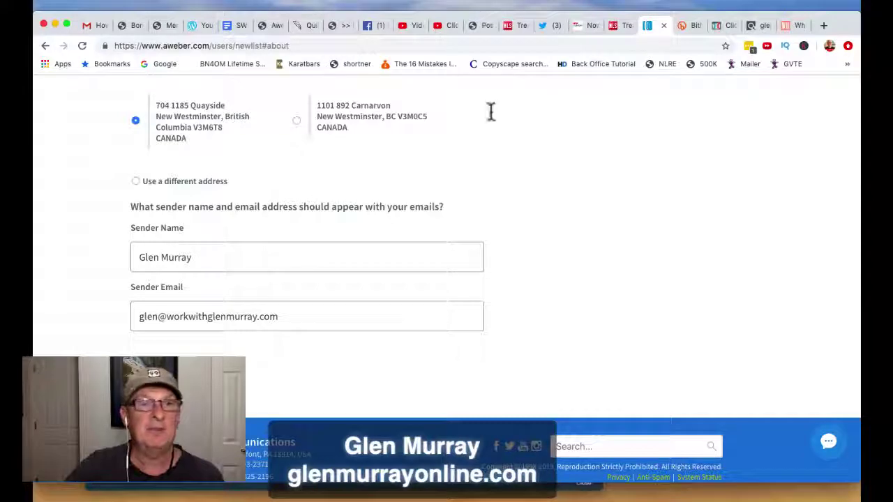
scroll(662, 120, down, 1)
scroll(723, 158, up, 6)
scroll(724, 162, down, 4)
scroll(723, 160, up, 8)
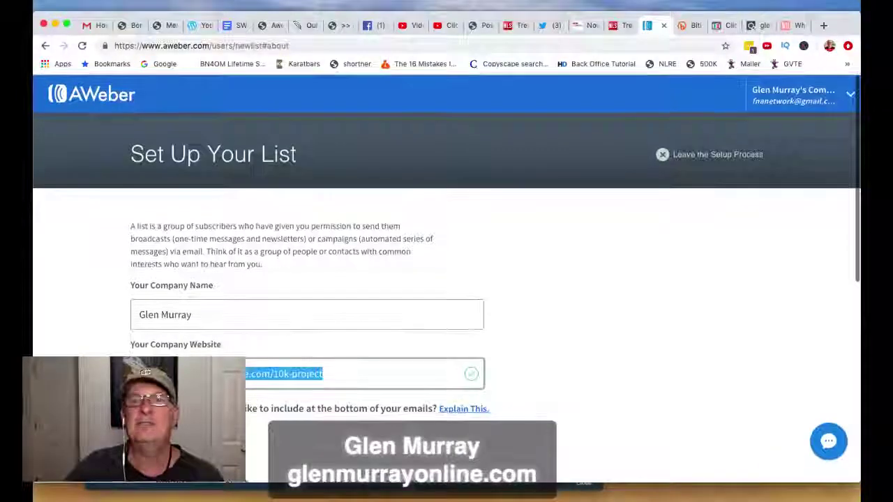
scroll(446, 279, down, 8)
scroll(447, 278, up, 8)
scroll(474, 176, down, 8)
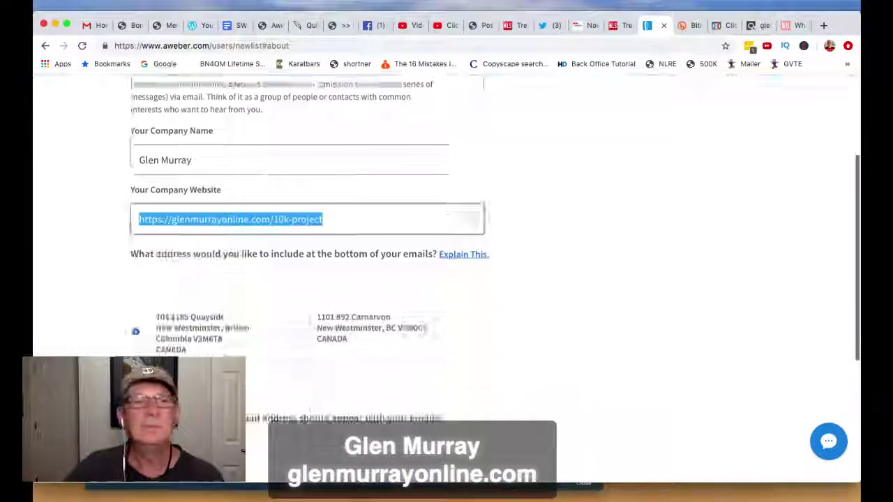
click(167, 352)
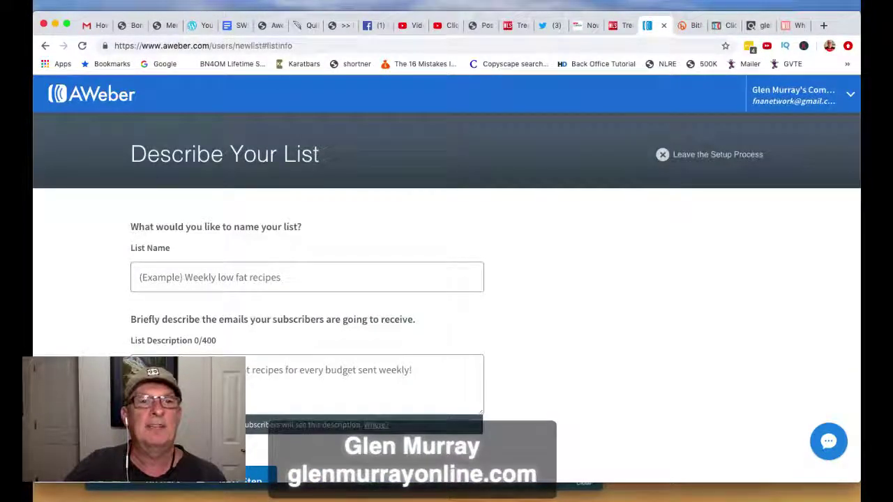
Name the new list "demo of funnel" in the list description form
scroll(446, 279, down, 3)
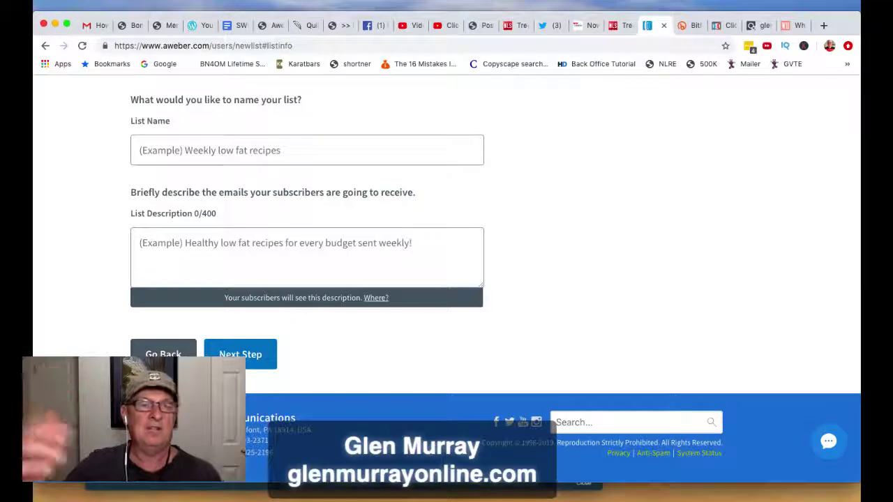
click(307, 150)
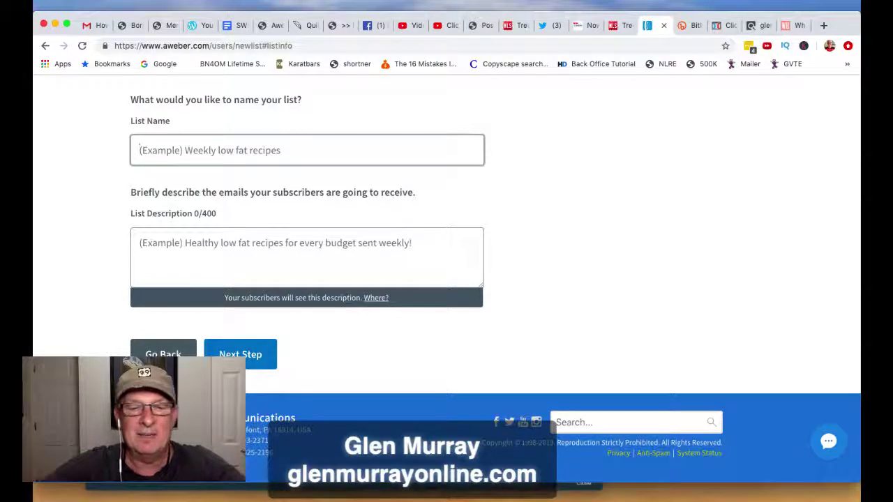
text(de)
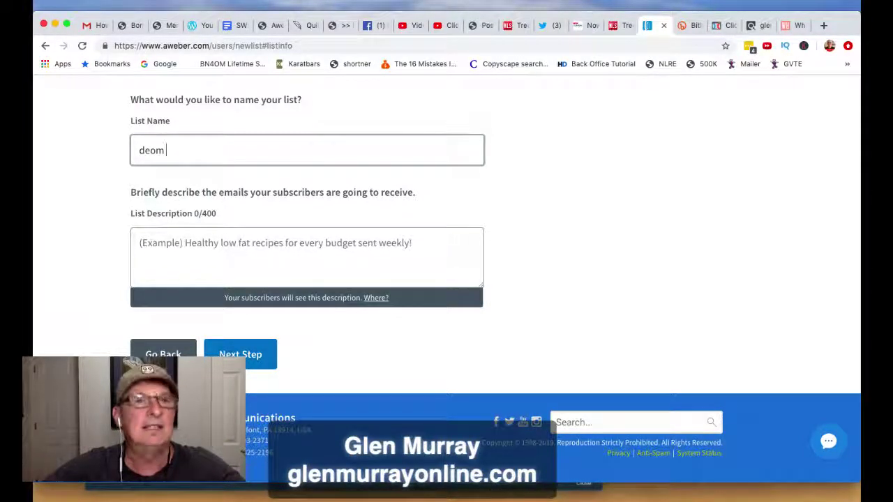
text(mo of funnel)
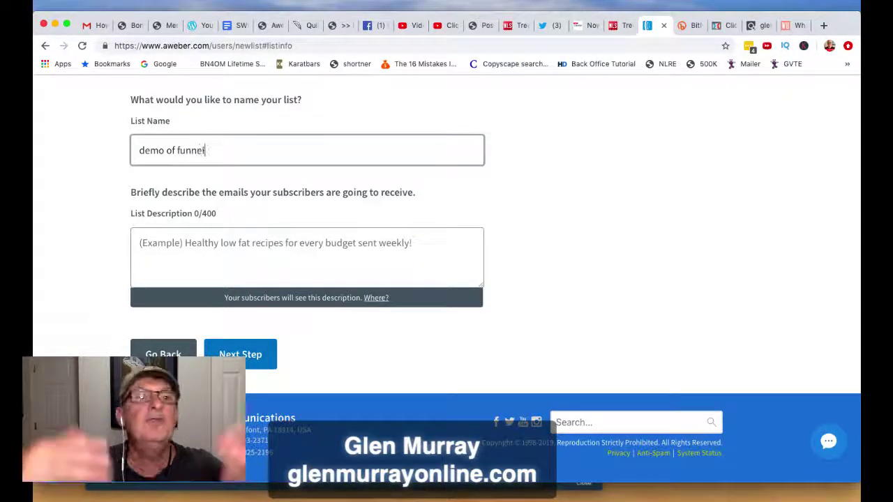
Enter the list description "you are getting these email about your topic" and complete the remaining list setup
click(139, 243)
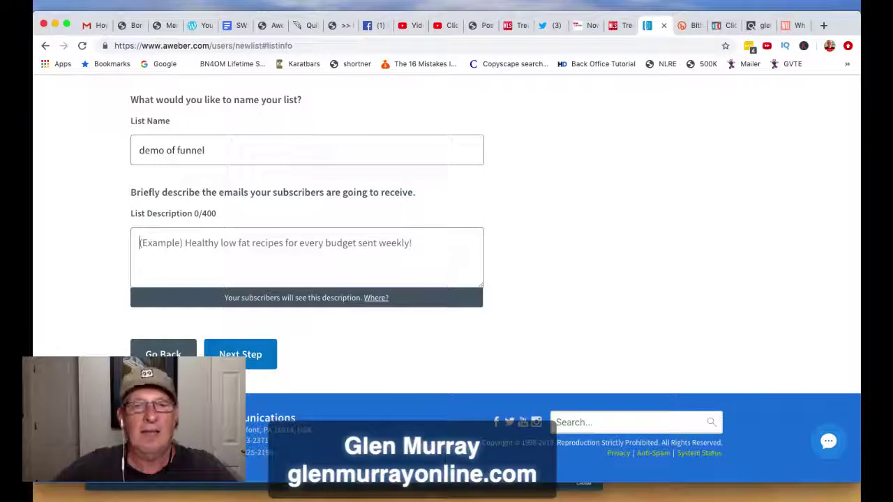
text(you are g)
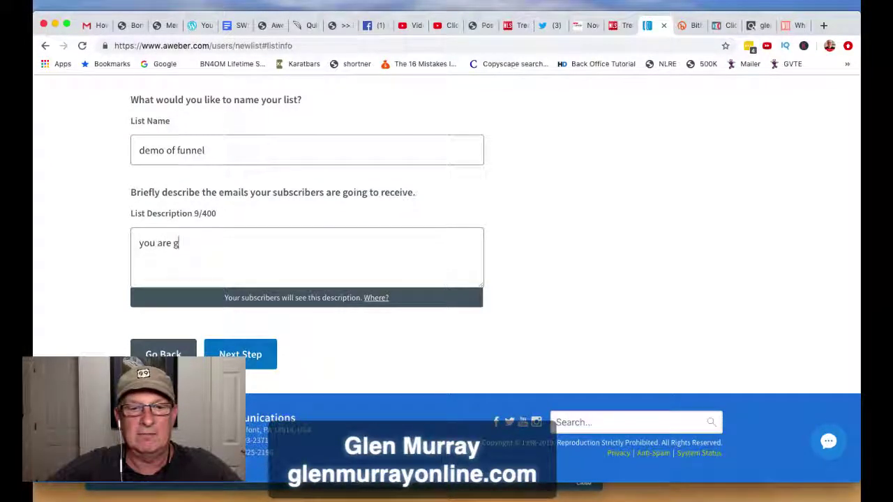
text(t)
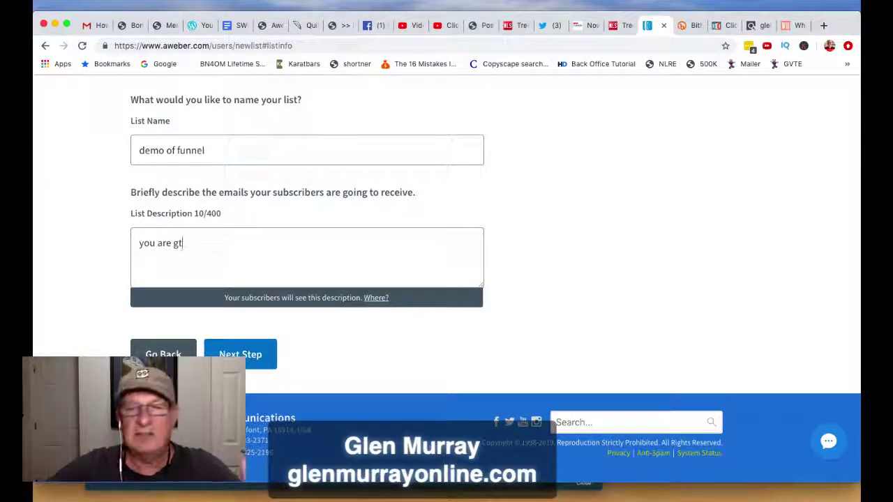
key(BackSpace)
text(etting th)
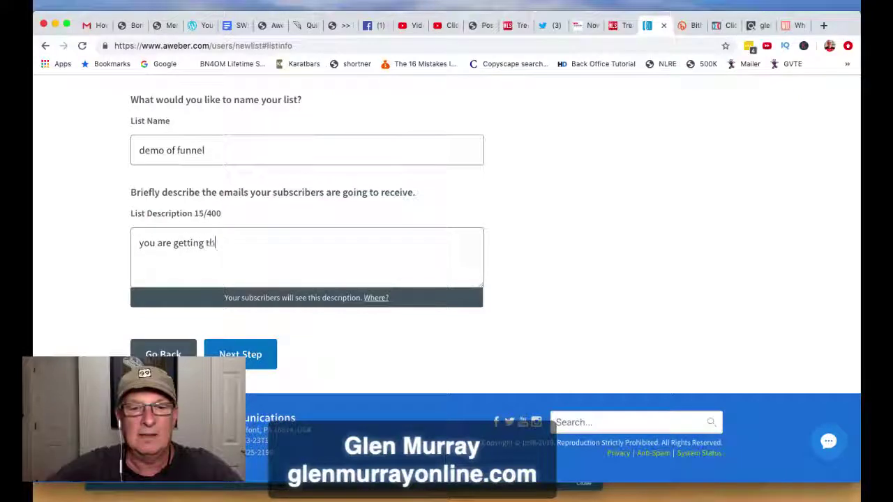
text(ese email about )
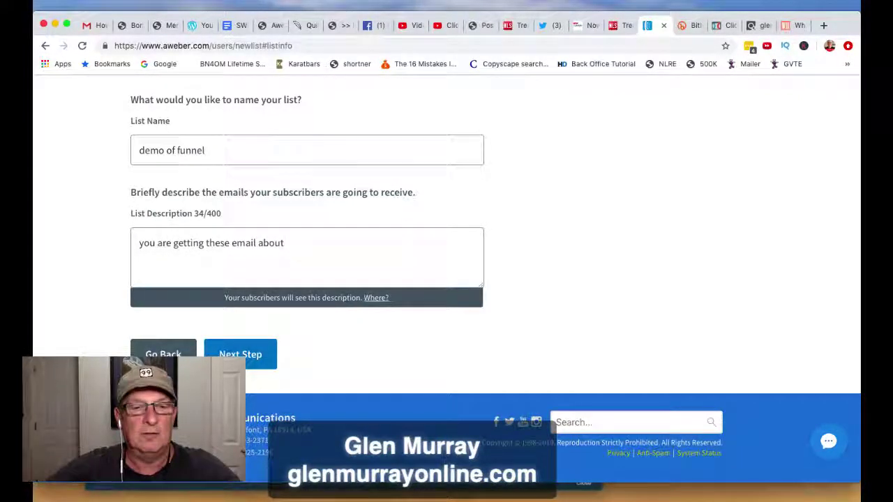
text(demo)
key(BackSpace)
key(BackSpace)
key(BackSpace)
key(BackSpace)
text(you)
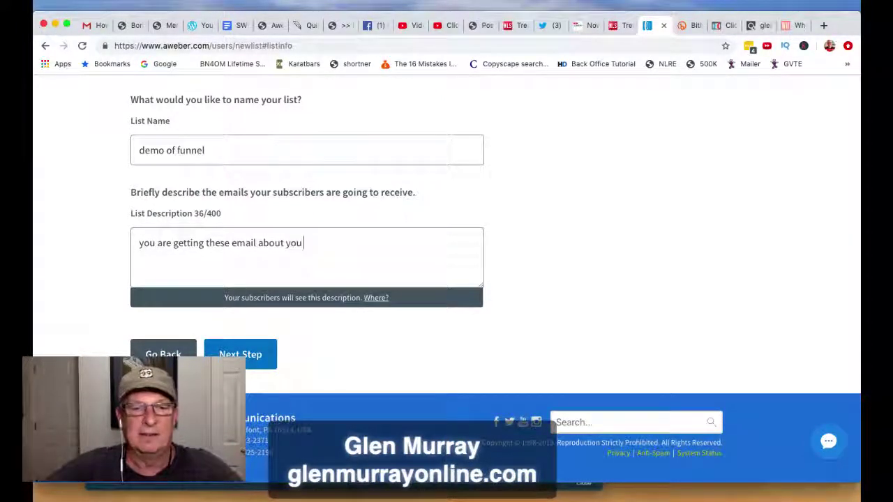
text(r topic)
click(239, 354)
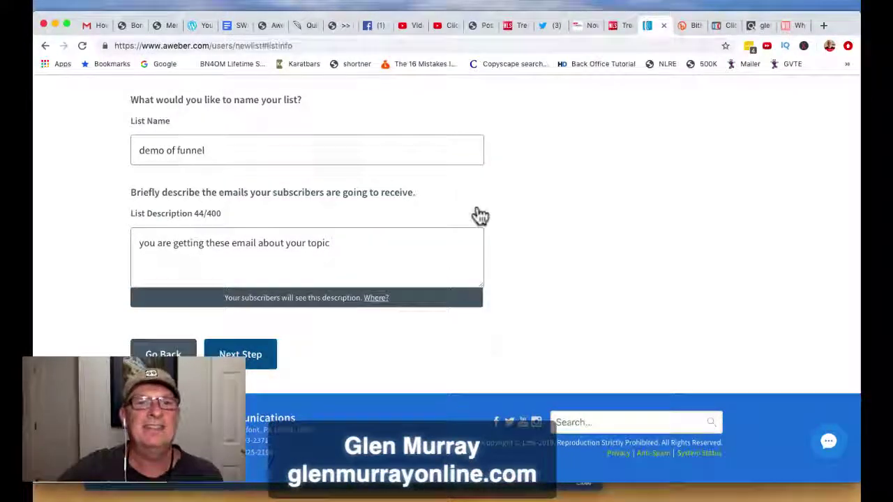
scroll(446, 279, down, 10)
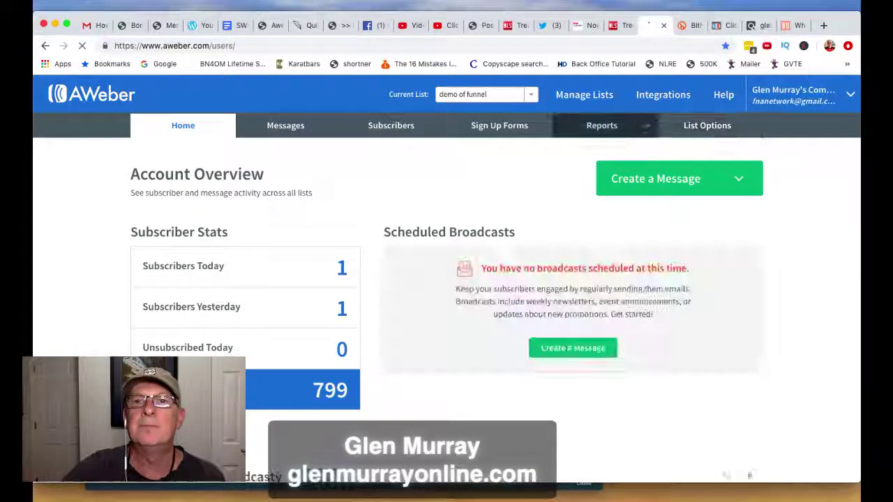
Open the options of the demo of funnel list and review its basic, confirmation and personalization settings
mouse_move(706, 126)
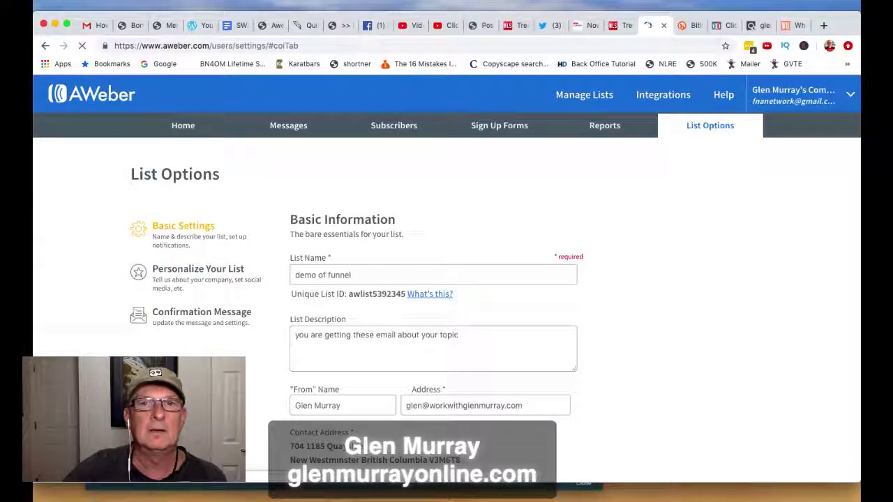
scroll(447, 279, down, 4)
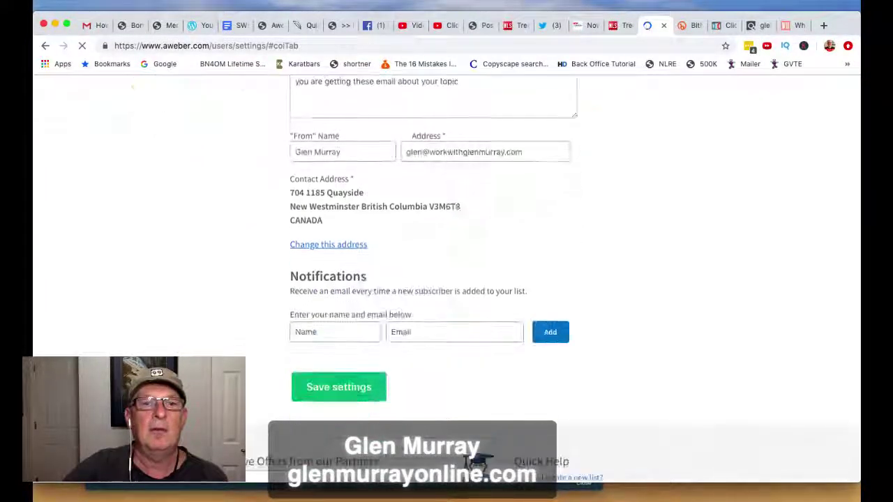
scroll(453, 279, up, 6)
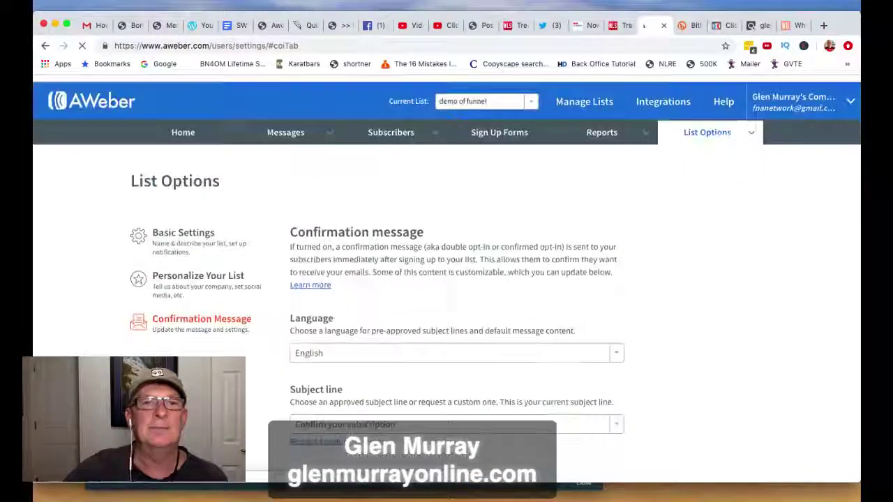
scroll(446, 278, down, 2)
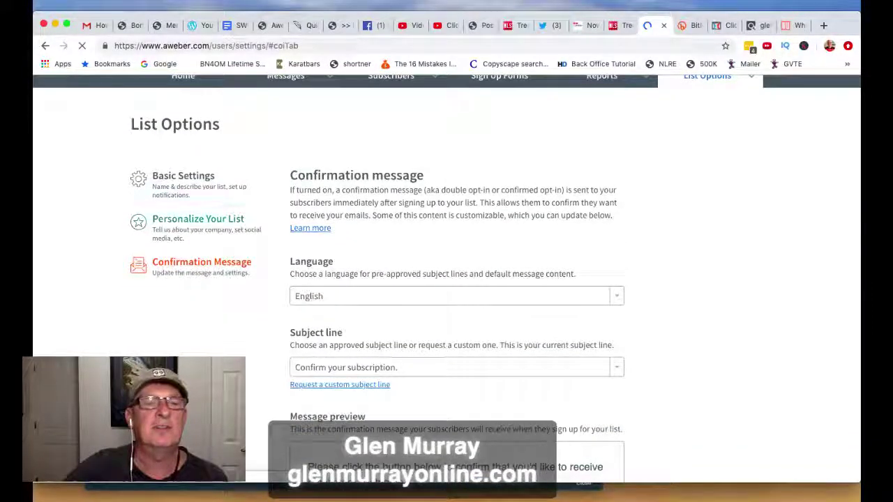
click(198, 219)
scroll(447, 279, down, 3)
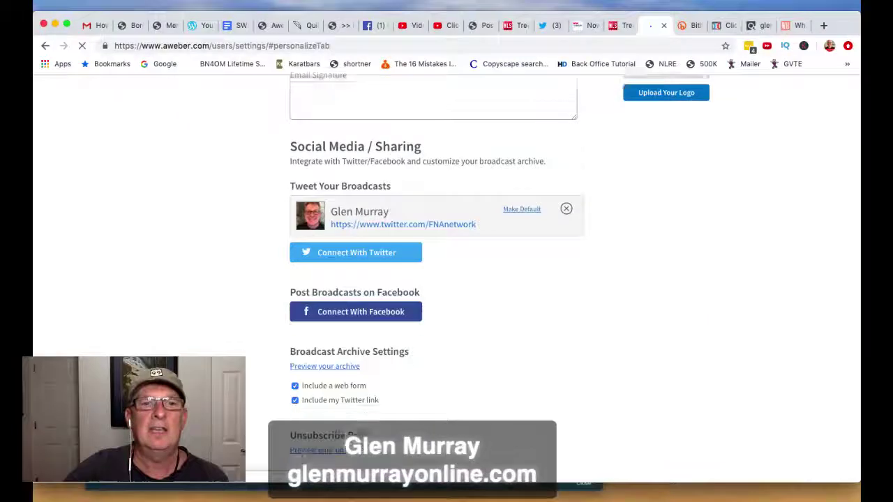
scroll(446, 279, down, 3)
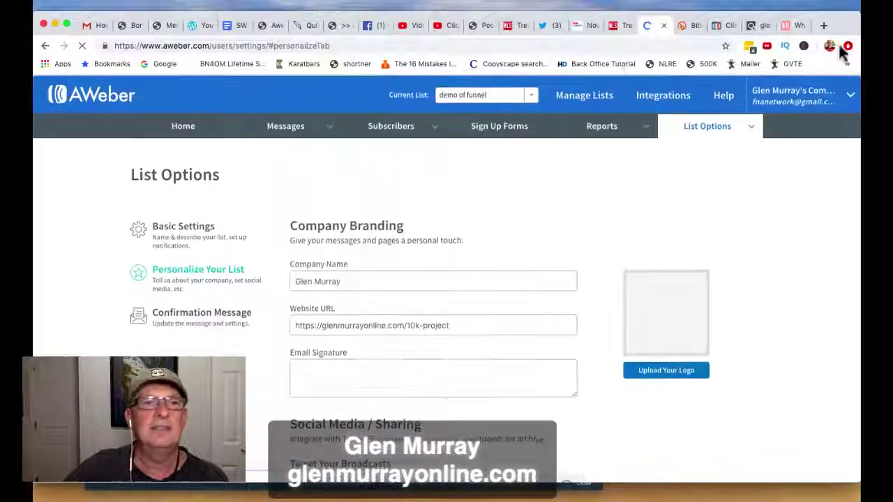
scroll(446, 278, down, 6)
scroll(446, 279, up, 4)
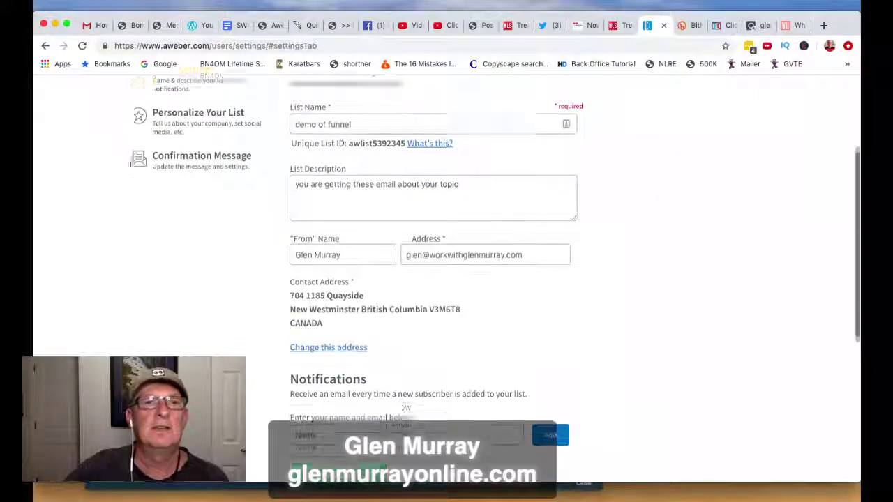
Turn off the confirmation message for AWeber sign up forms in the list's confirmation message settings
click(202, 167)
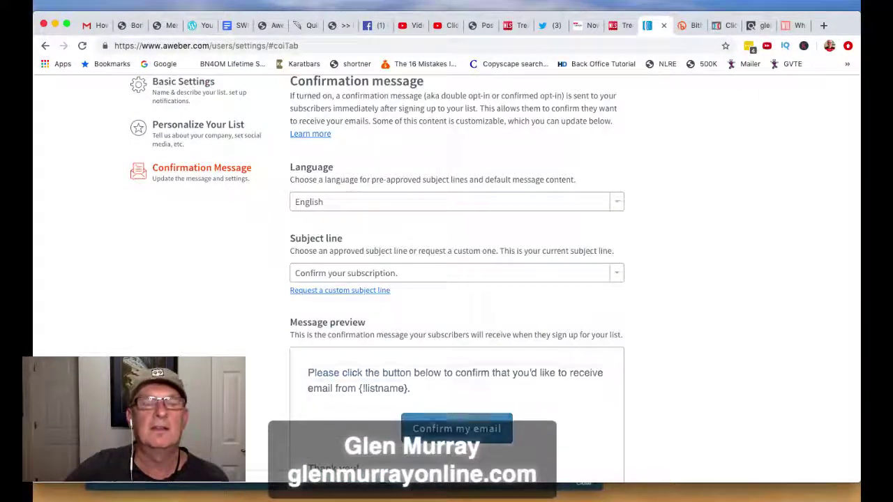
scroll(457, 279, down, 5)
scroll(557, 167, down, 1)
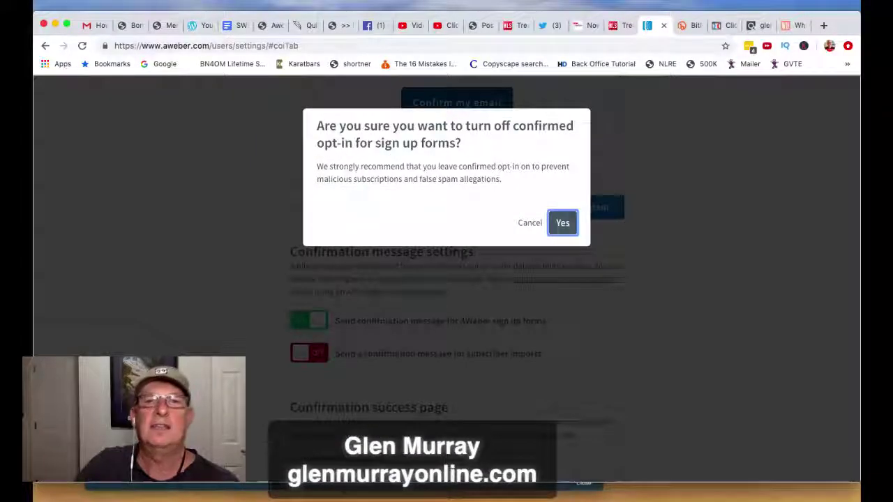
key(Return)
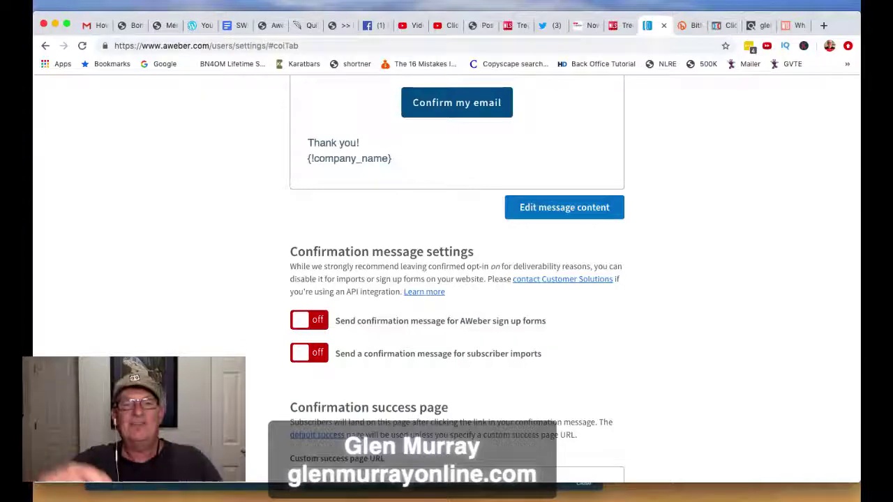
scroll(457, 278, up, 10)
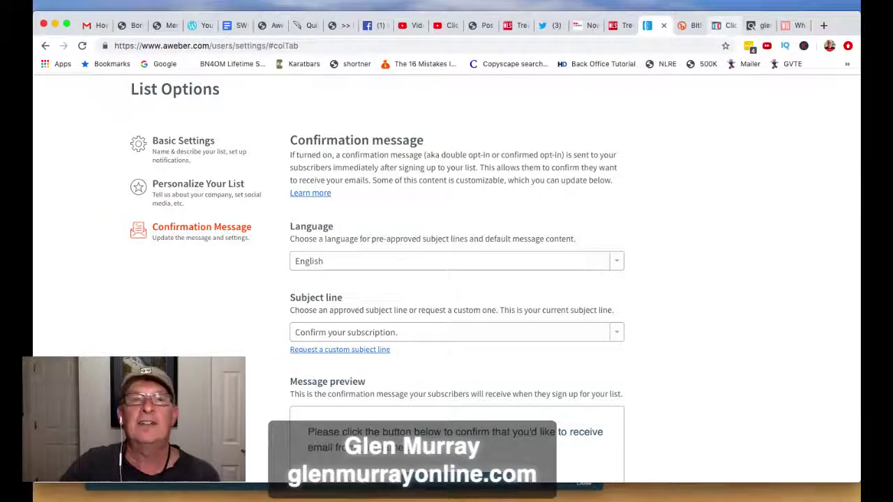
Switch to ClickFunnels, reopen the "Clickbank for beginners - 10k landing page" funnel and open the 10k Project control page for editing
click(726, 25)
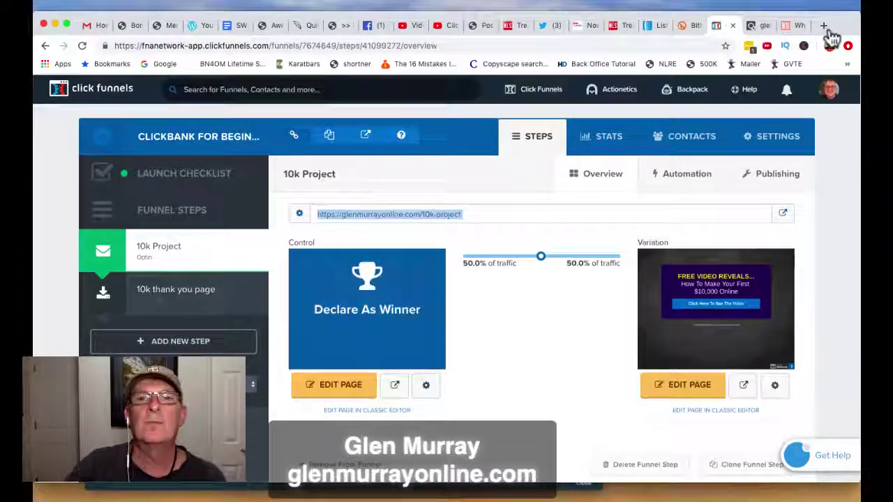
scroll(446, 279, up, 1)
mouse_move(532, 90)
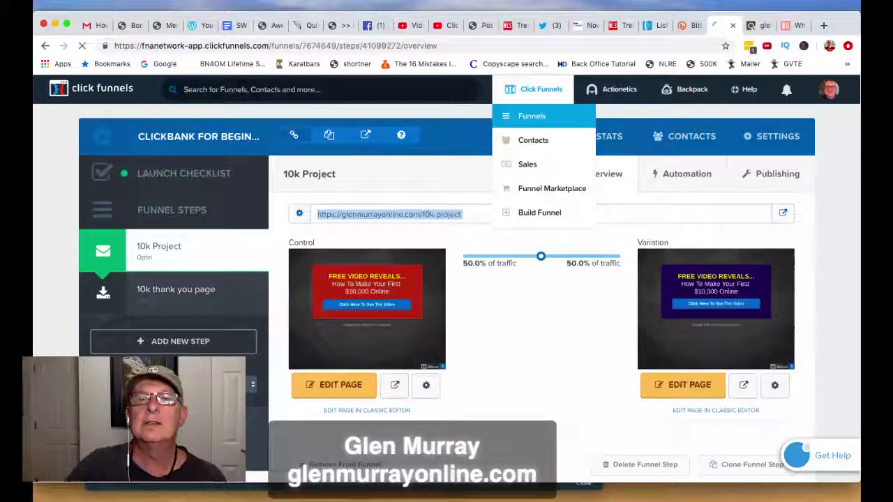
click(532, 116)
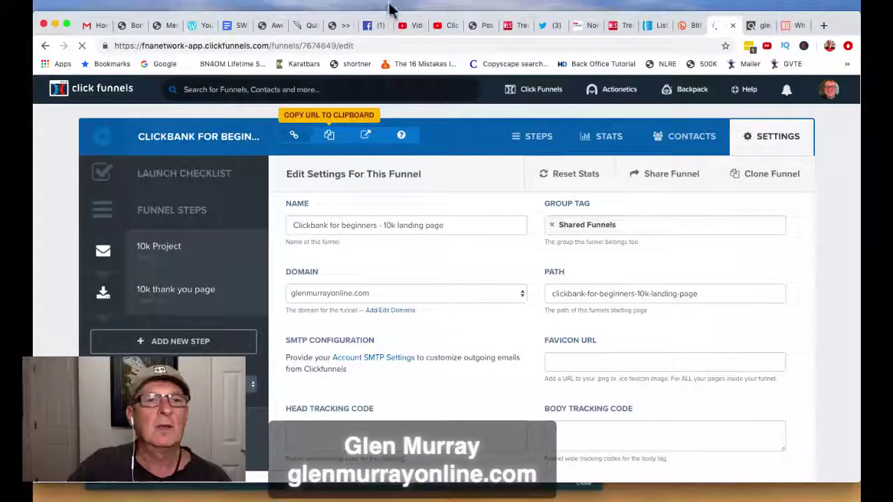
scroll(495, 2, down, 3)
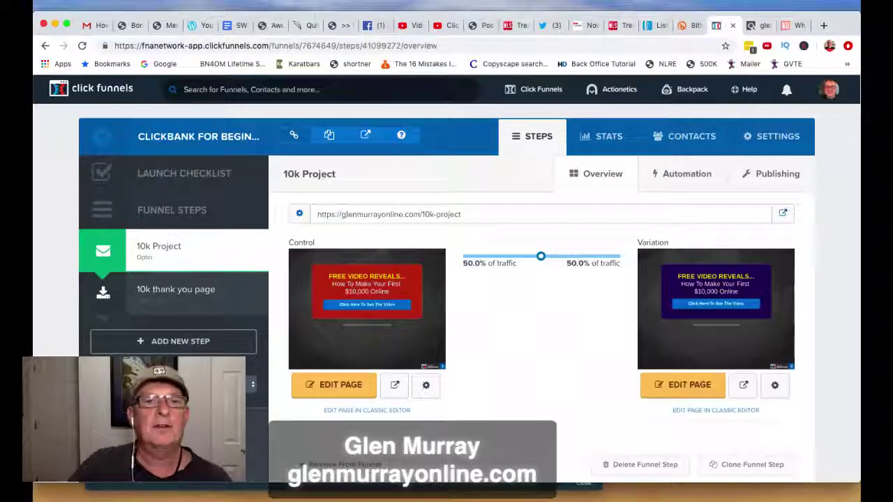
click(671, 284)
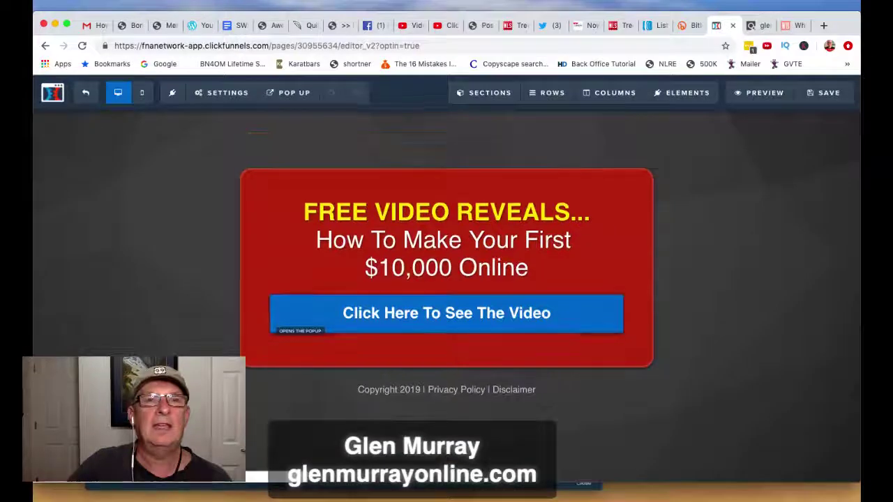
Review the page's AWeber email integration settings, close them and save the page
mouse_move(222, 92)
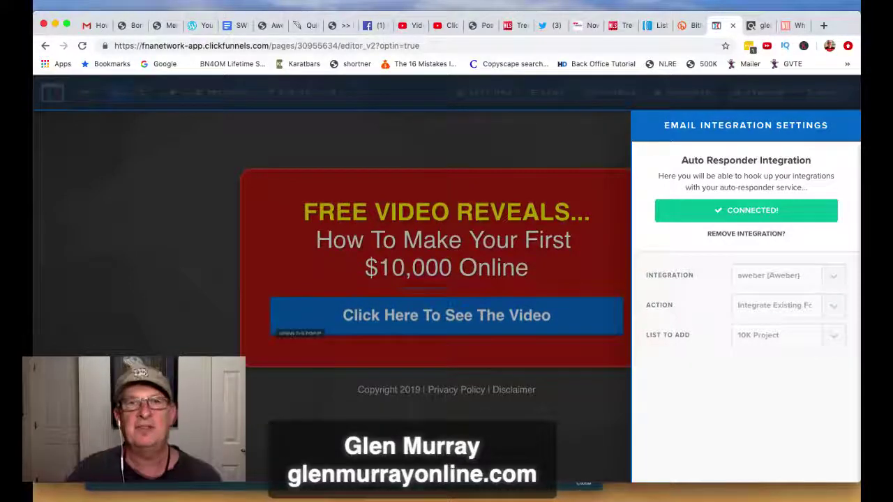
key(Escape)
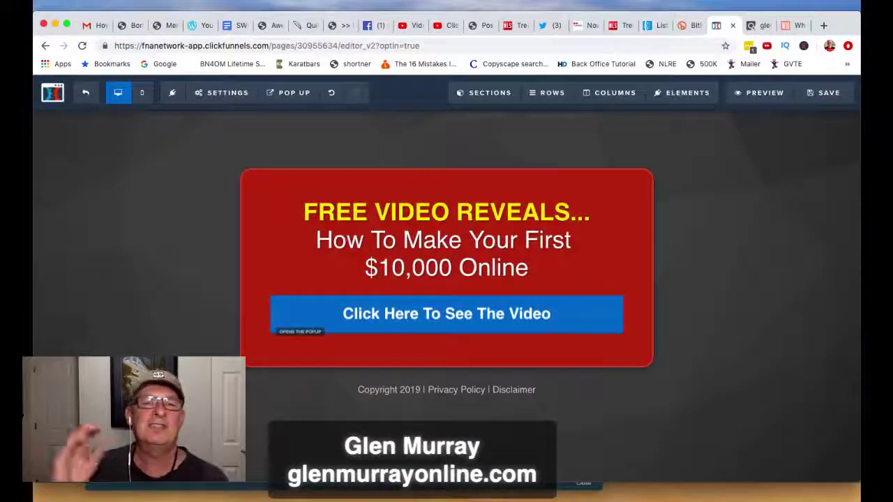
key(super+s)
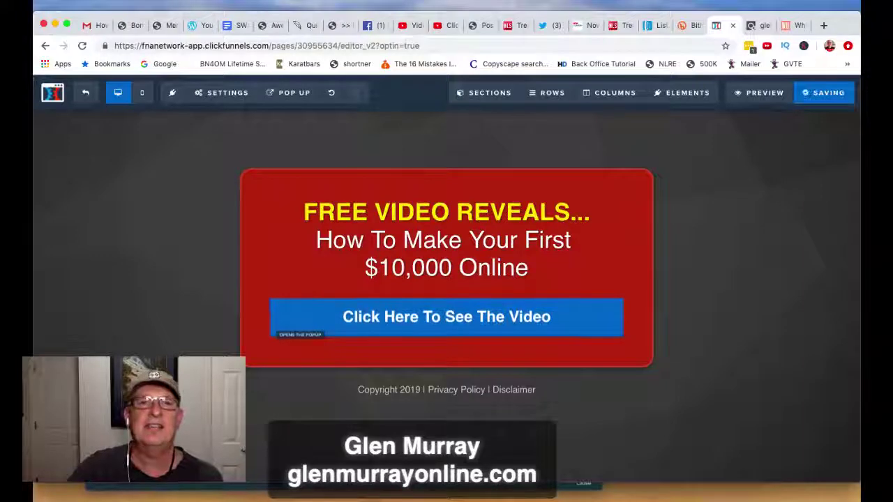
Check the opt-in pop-up's settings and open the page's general settings with the pop-up shown
mouse_move(288, 93)
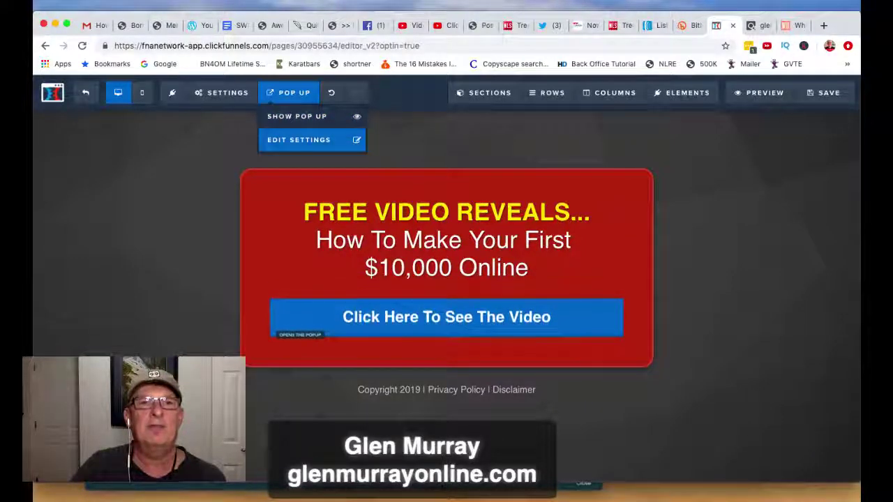
click(299, 140)
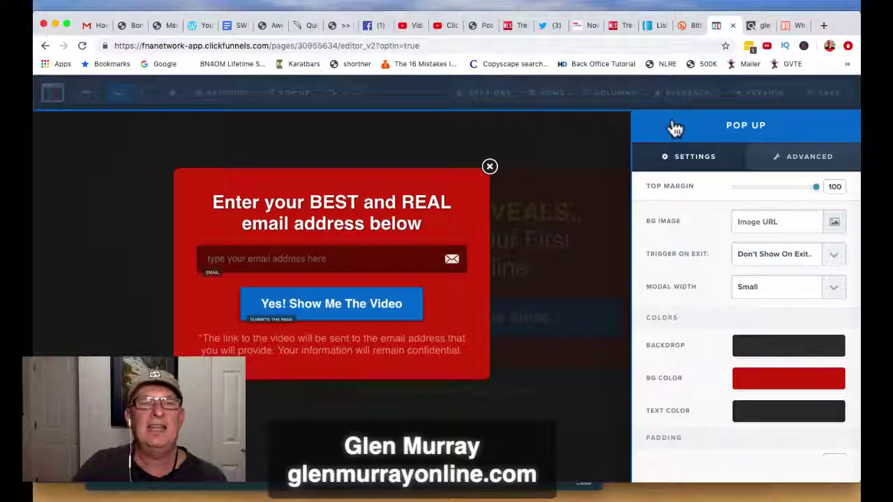
click(293, 92)
mouse_move(222, 93)
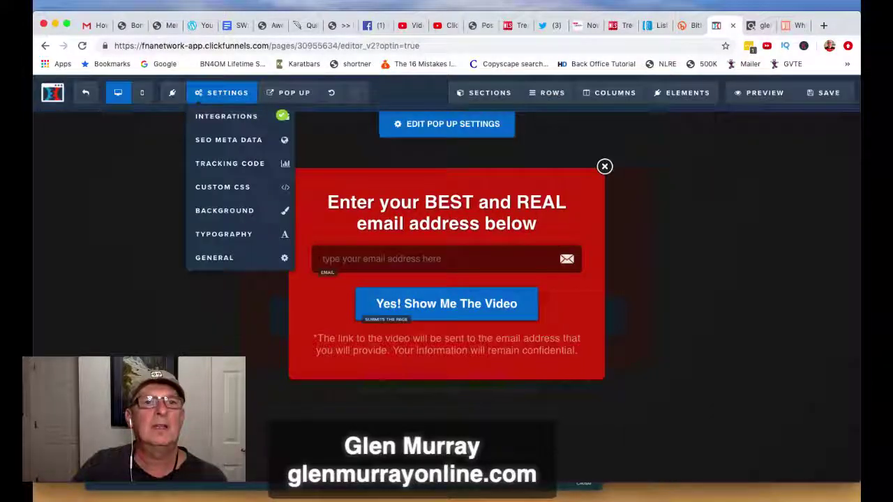
click(240, 258)
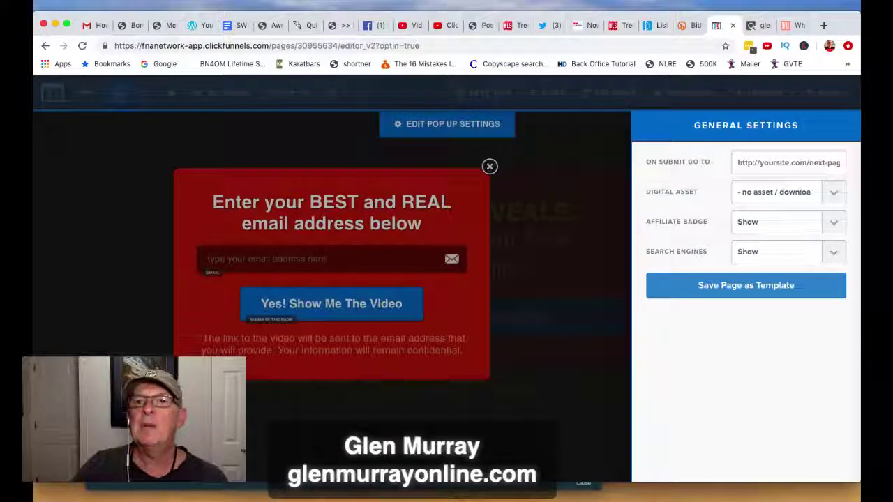
Check the opt-in page's On Submit Go To setting, close the general settings and exit the page editor
click(787, 162)
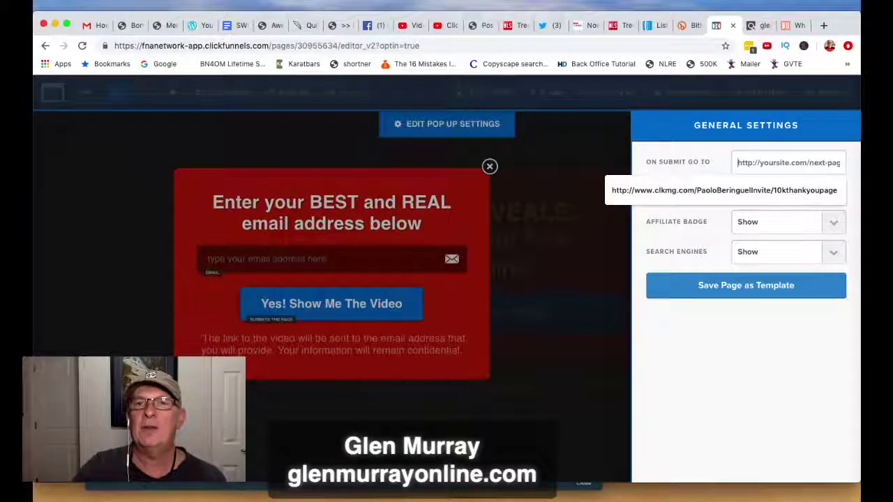
key(Escape)
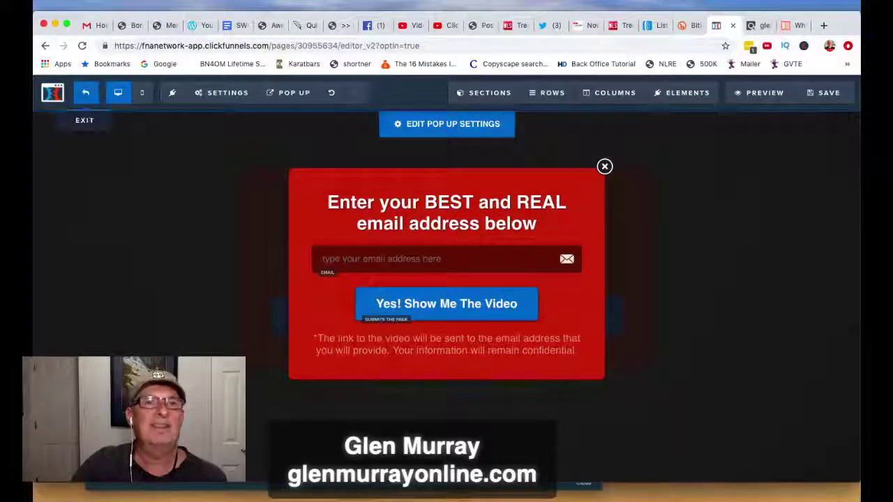
click(85, 93)
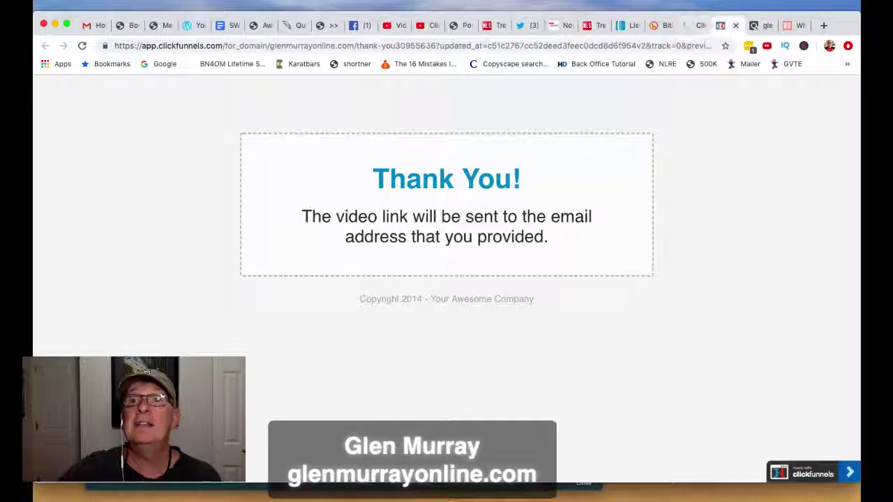
Return from the preview to the thank-you page's editor and look through the elements available to add, including Video
click(697, 25)
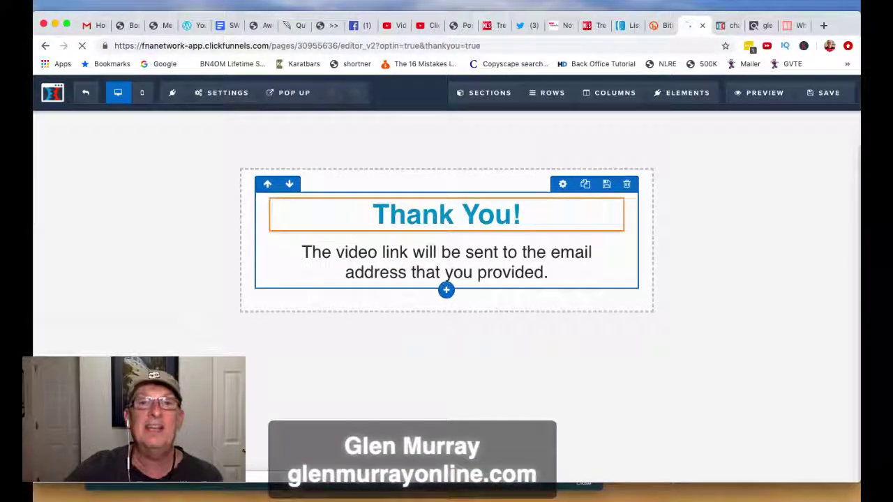
click(448, 278)
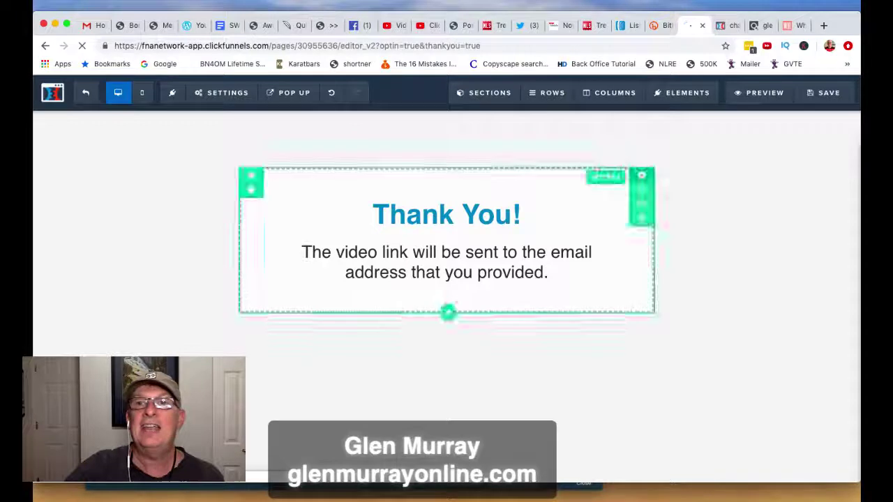
mouse_move(683, 92)
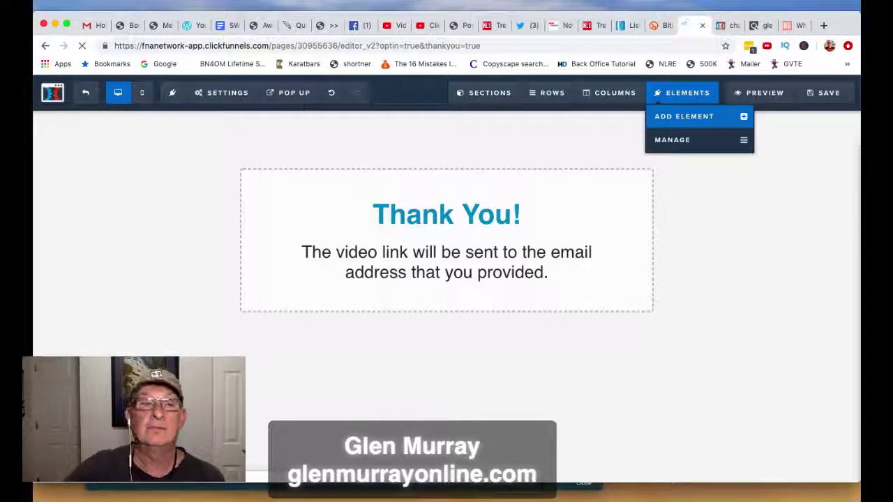
click(683, 117)
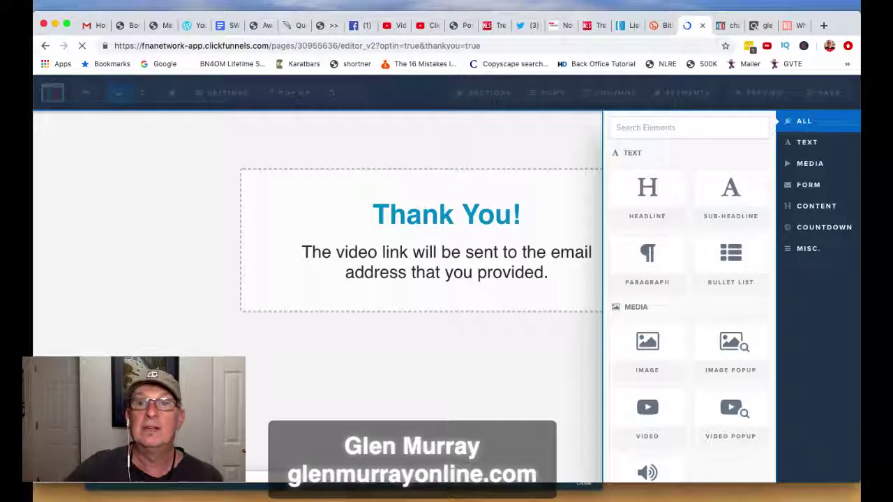
scroll(689, 335, down, 2)
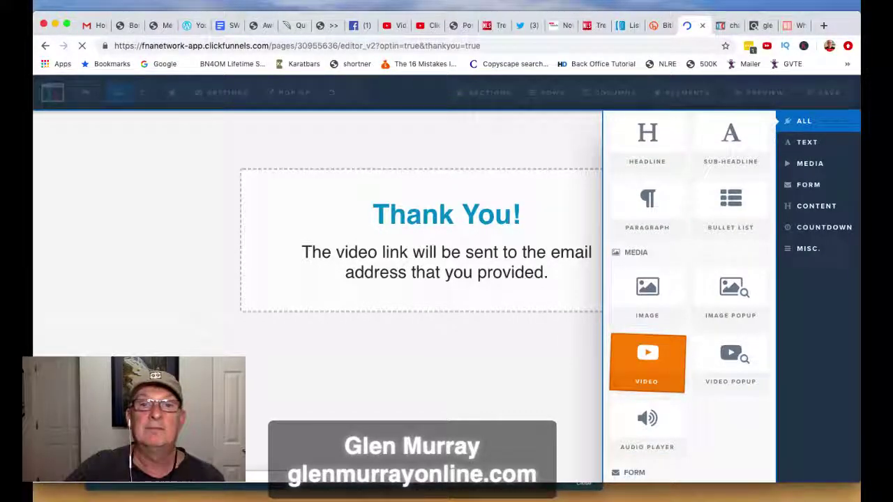
click(647, 363)
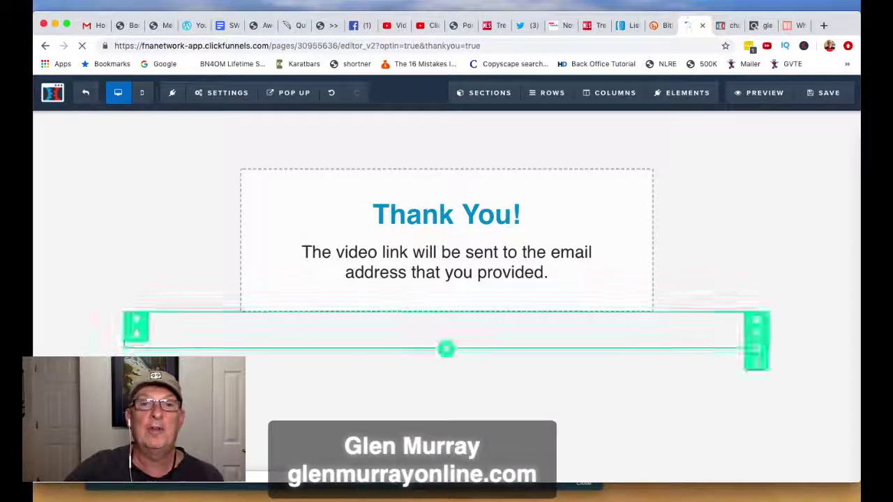